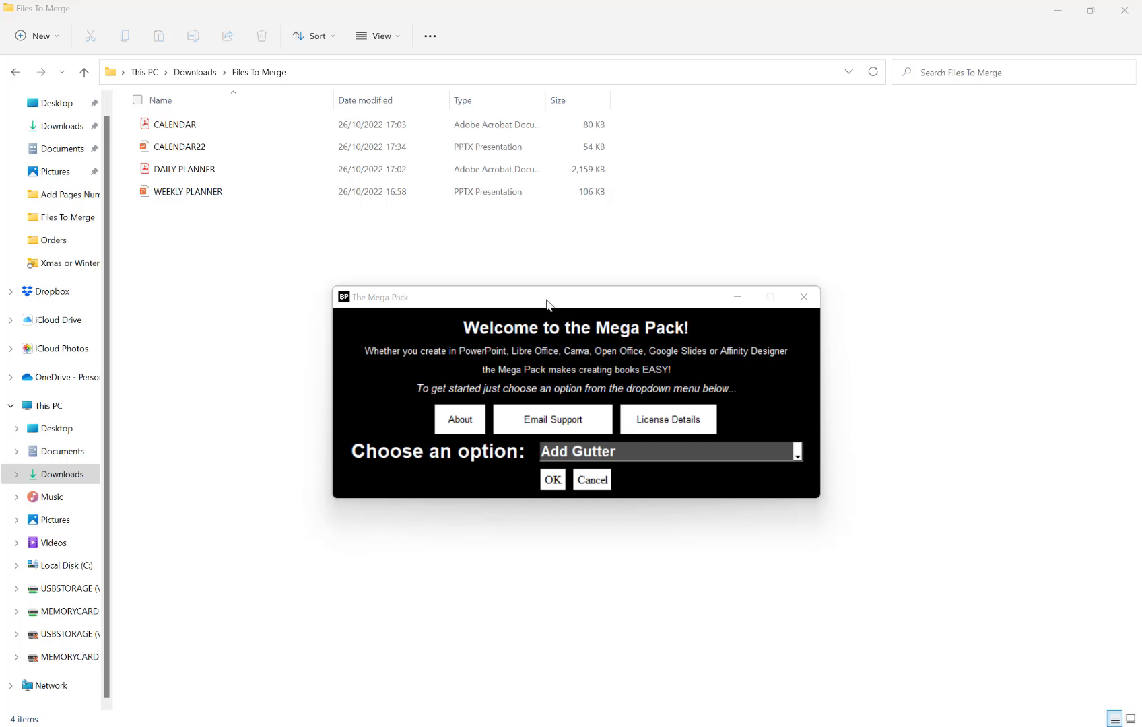
- Choose the File Merger option in the Mega Pack and launch it
drag(537, 304, 530, 287)
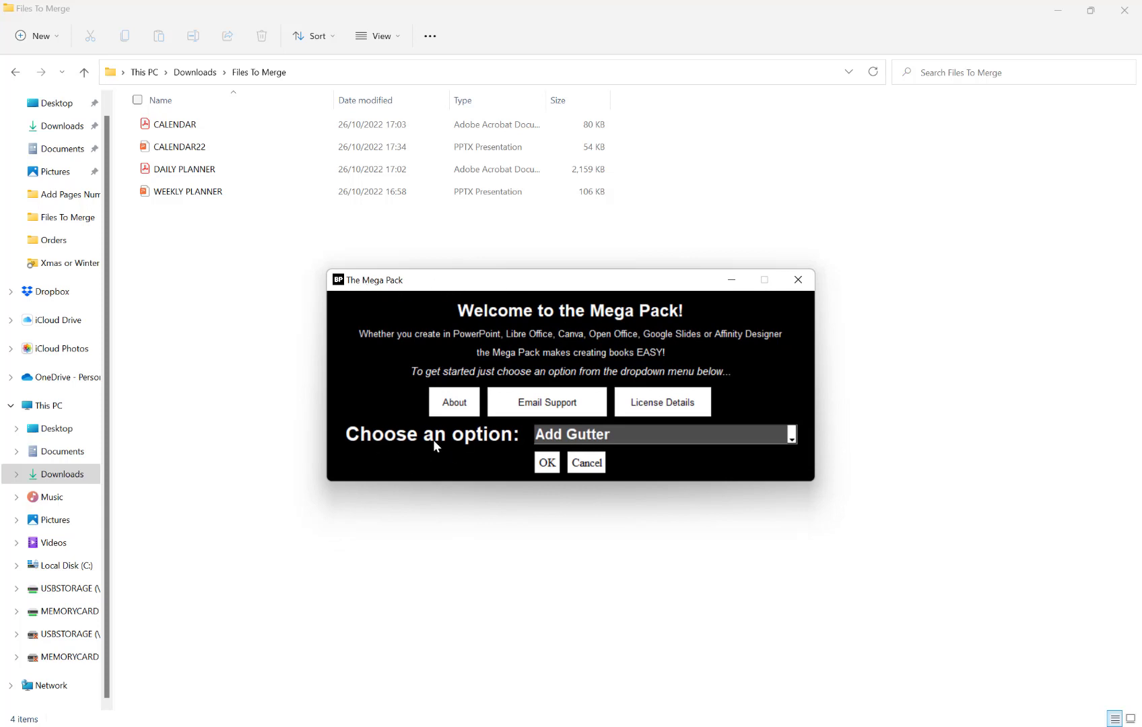
click(615, 437)
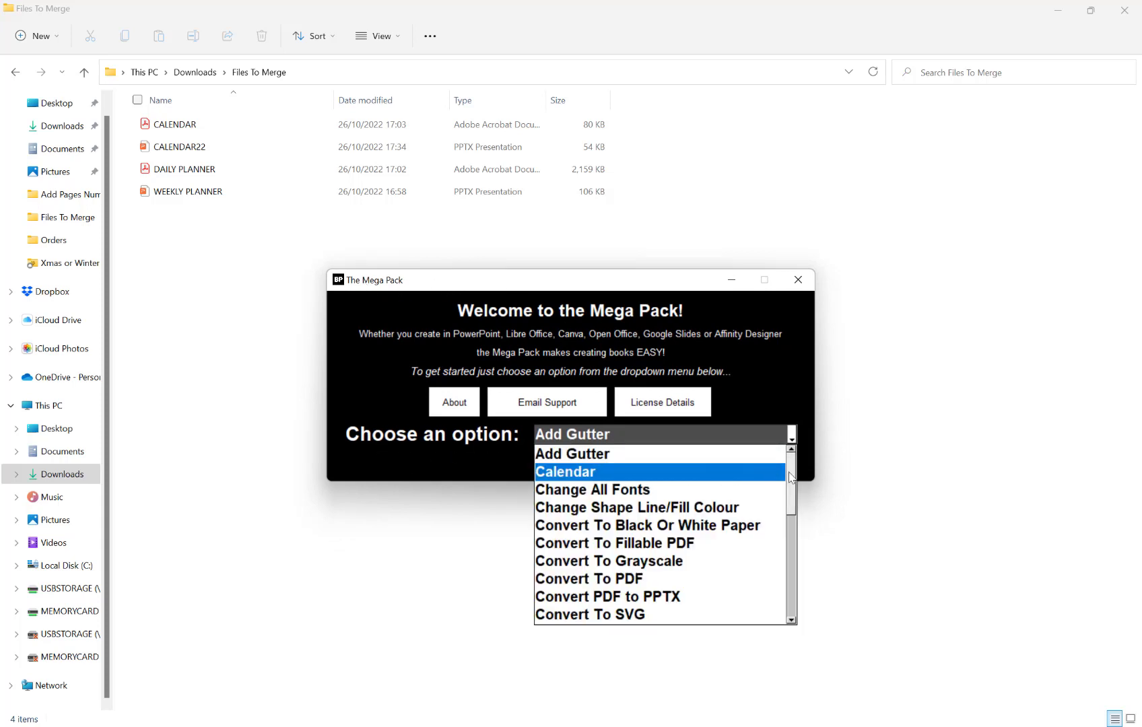
drag(791, 477, 792, 580)
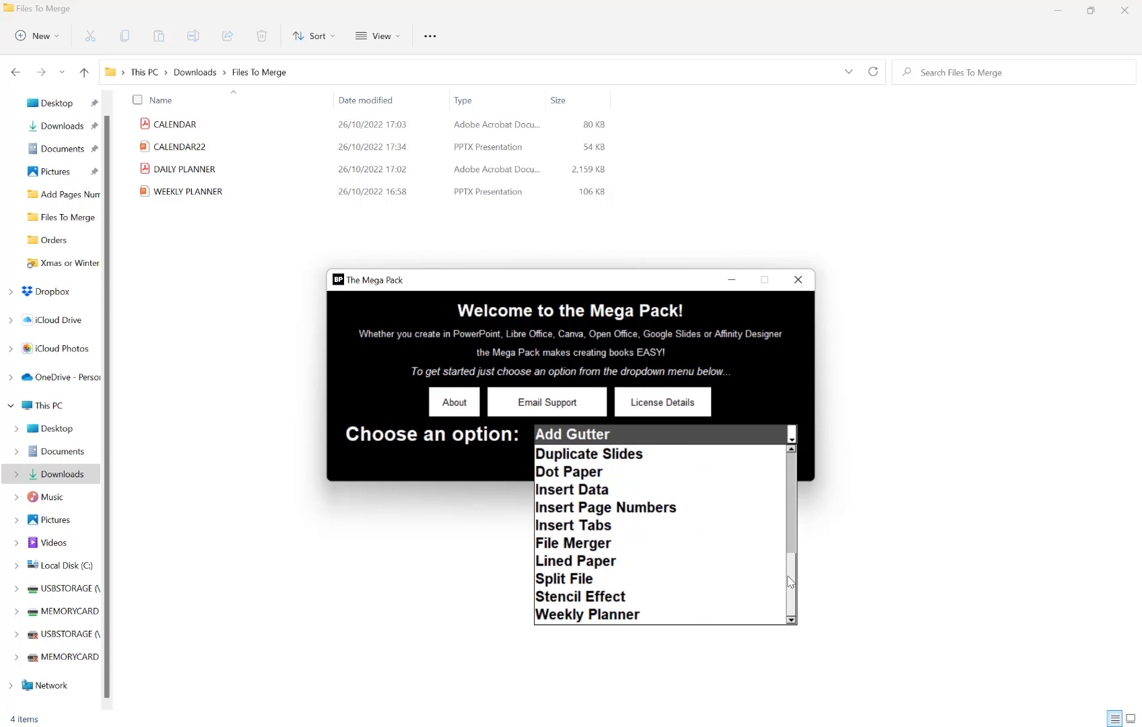
click(637, 542)
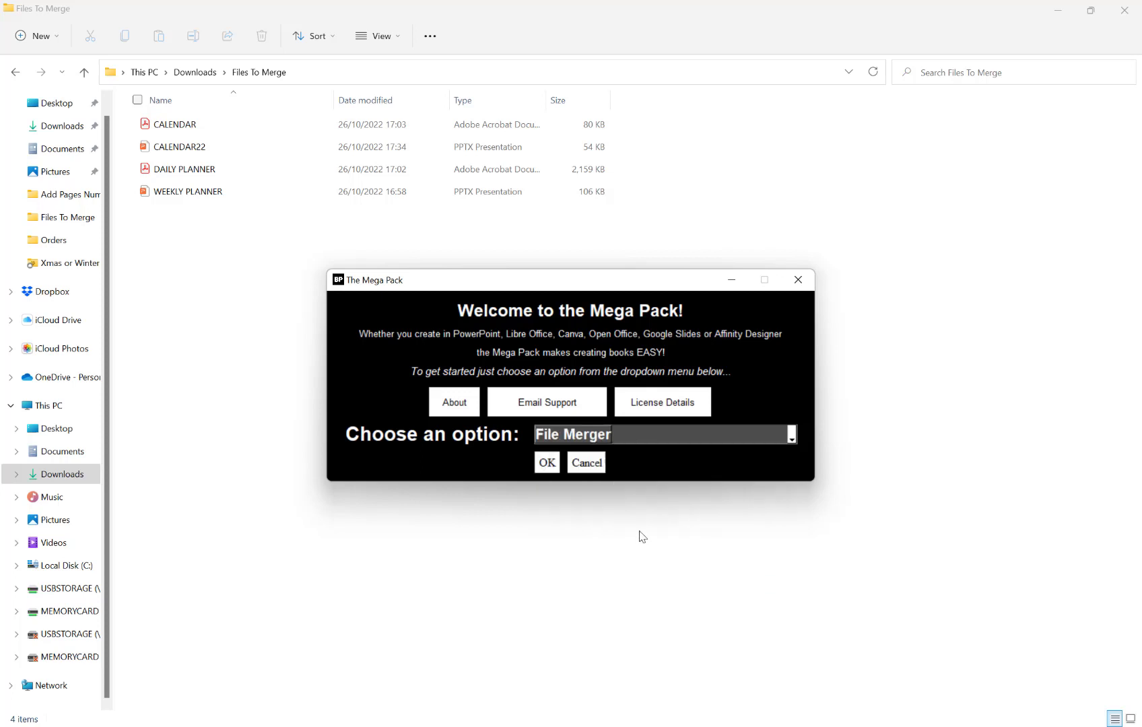
click(543, 470)
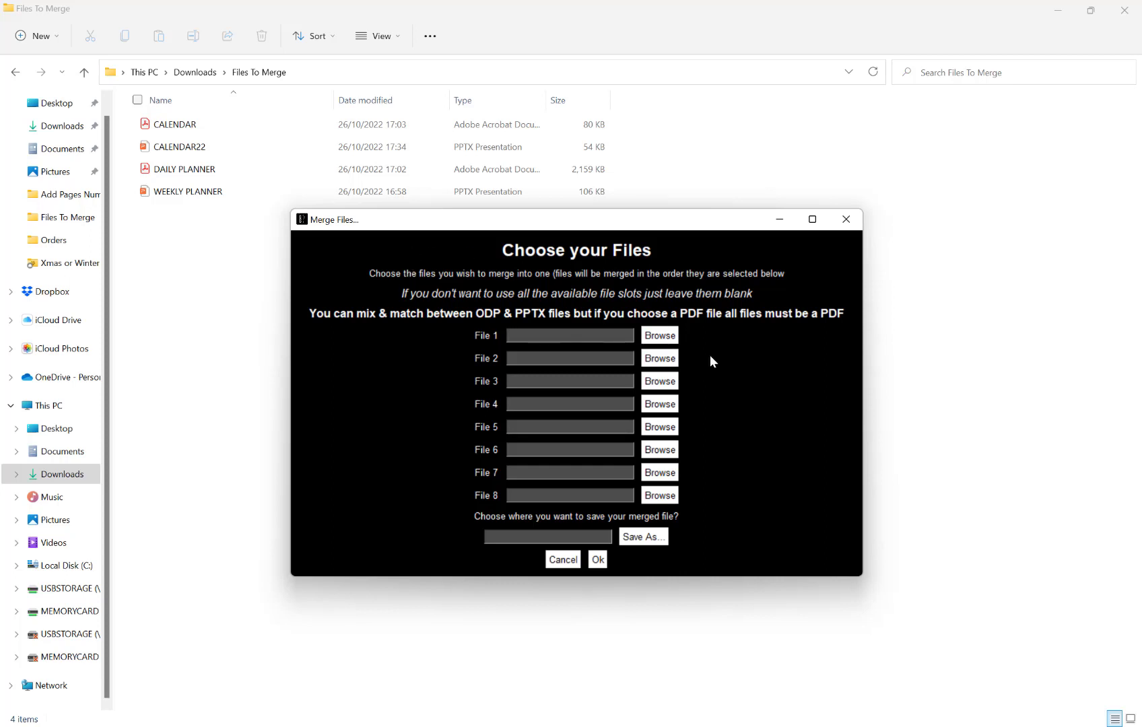
- Choose the CALENDAR22 presentation as File 1 and the WEEKLY PLANNER presentation as File 2 for merging
click(662, 340)
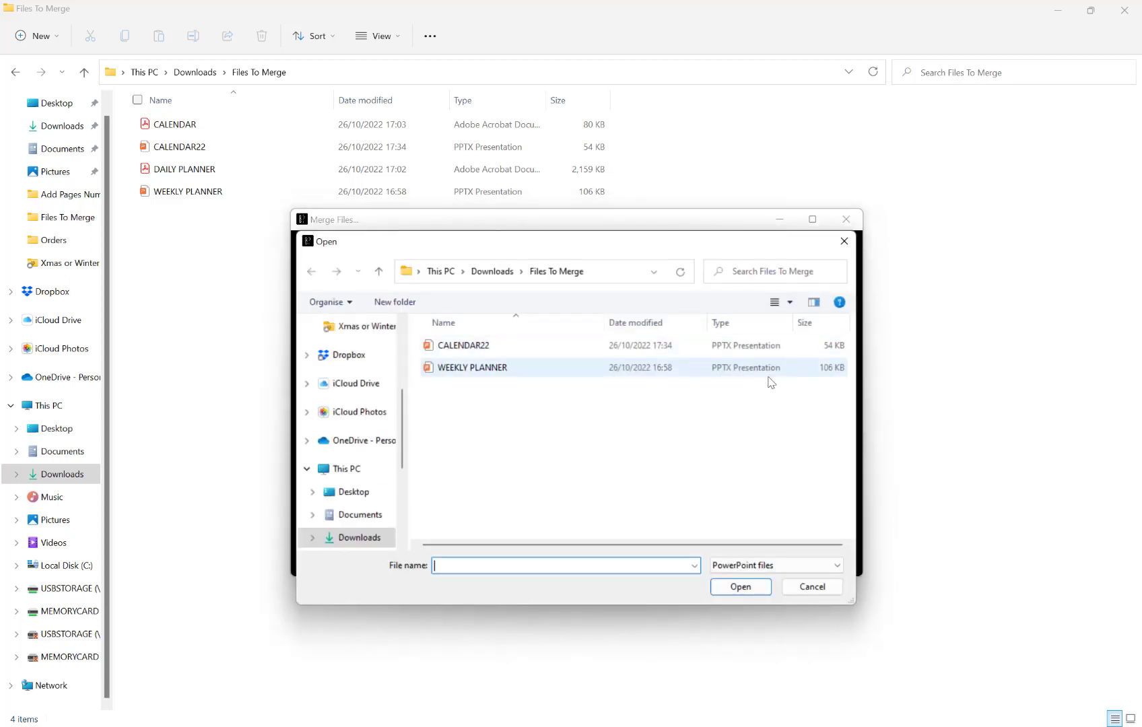
click(474, 347)
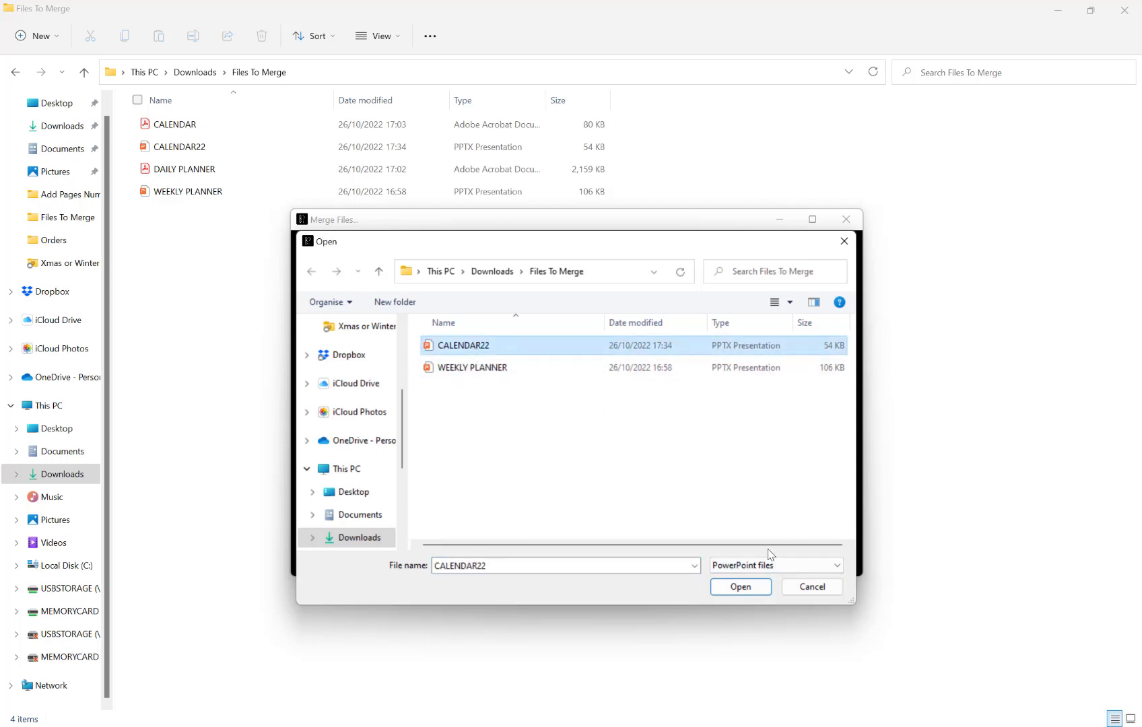
click(757, 589)
click(667, 360)
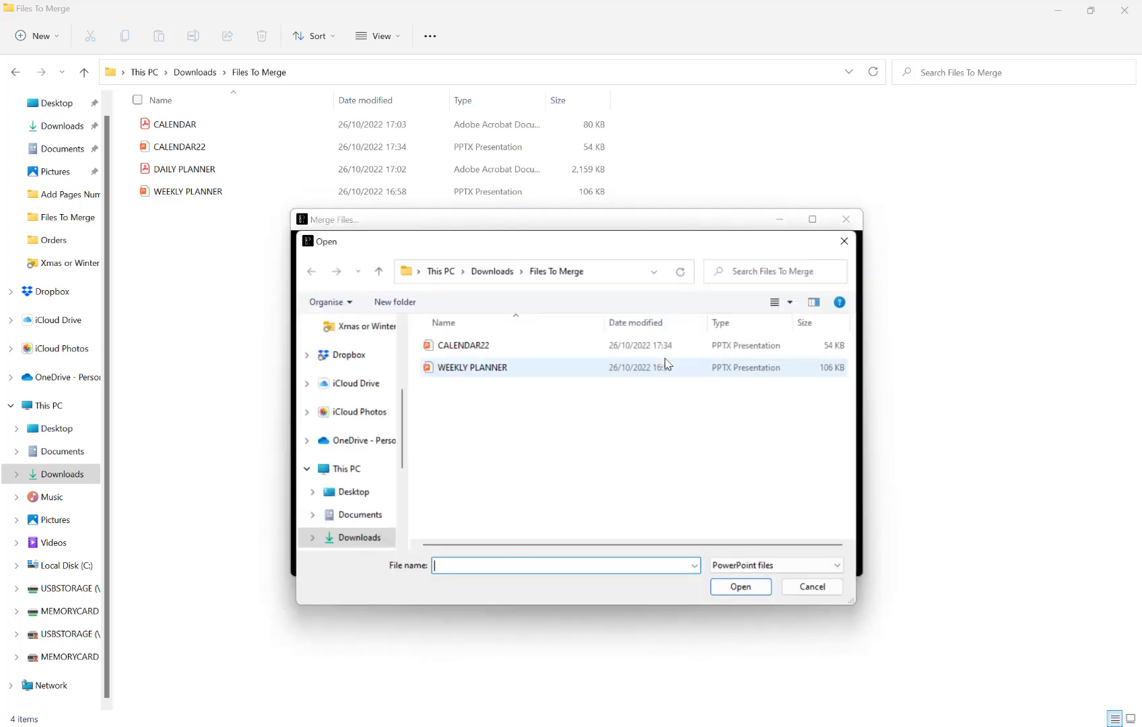
click(506, 369)
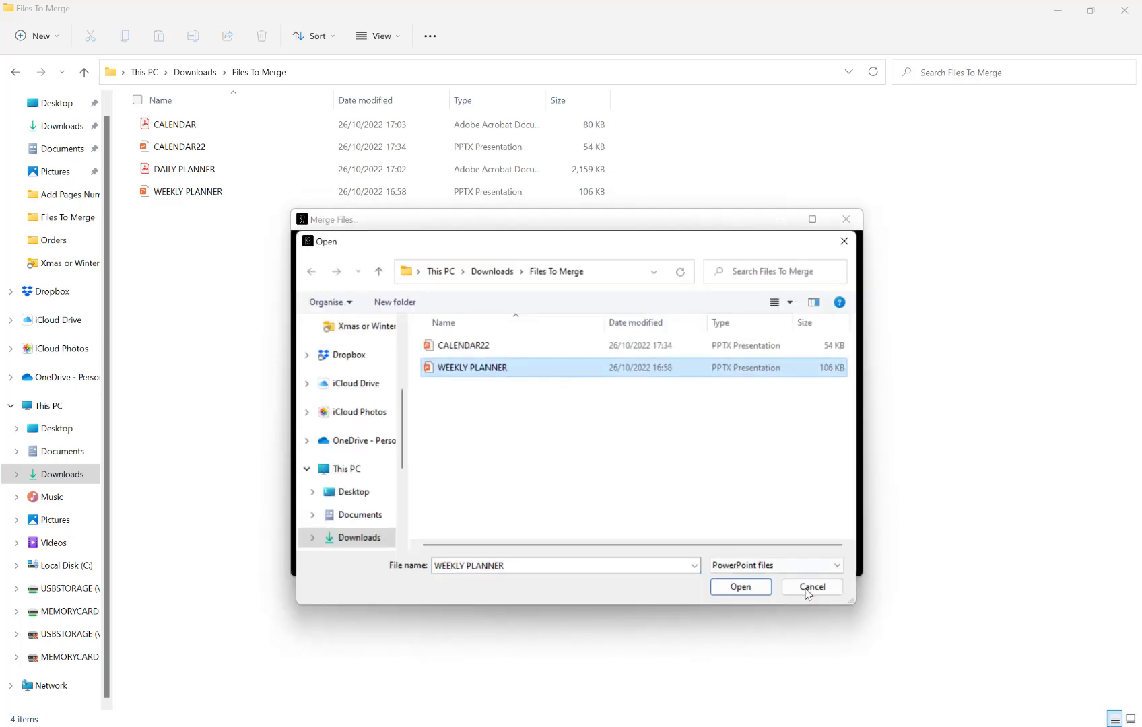
click(742, 587)
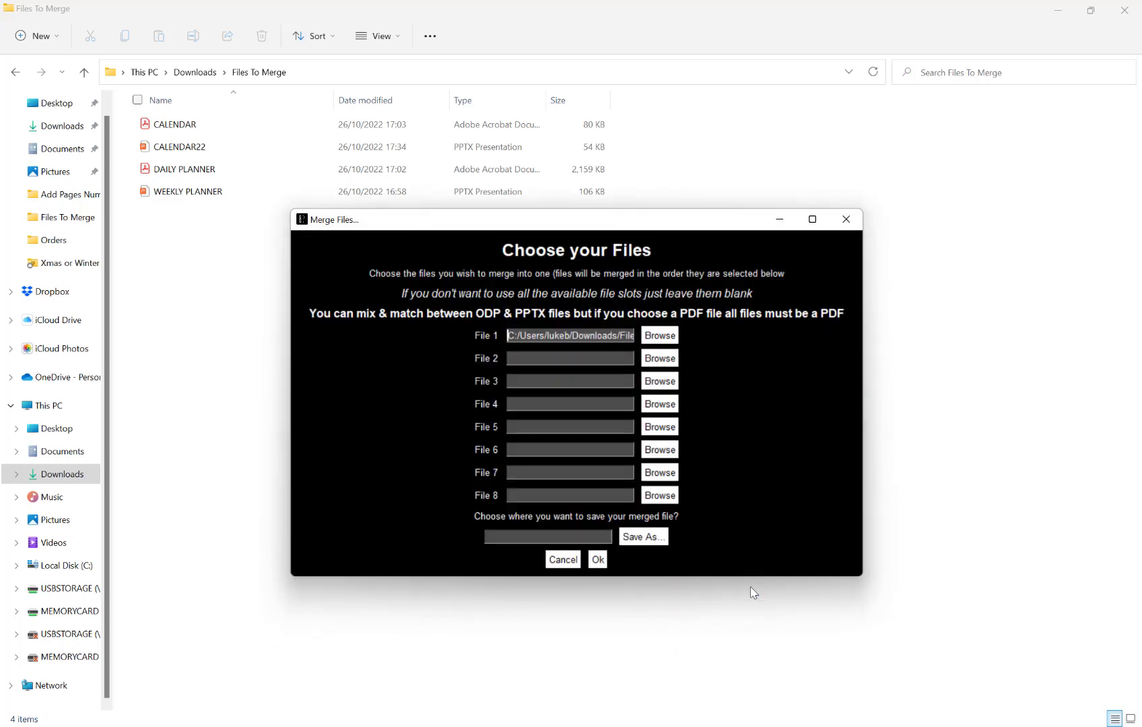
- Start choosing the merged file's save location in Files To Merge, with PowerPoint files as the save type
click(651, 538)
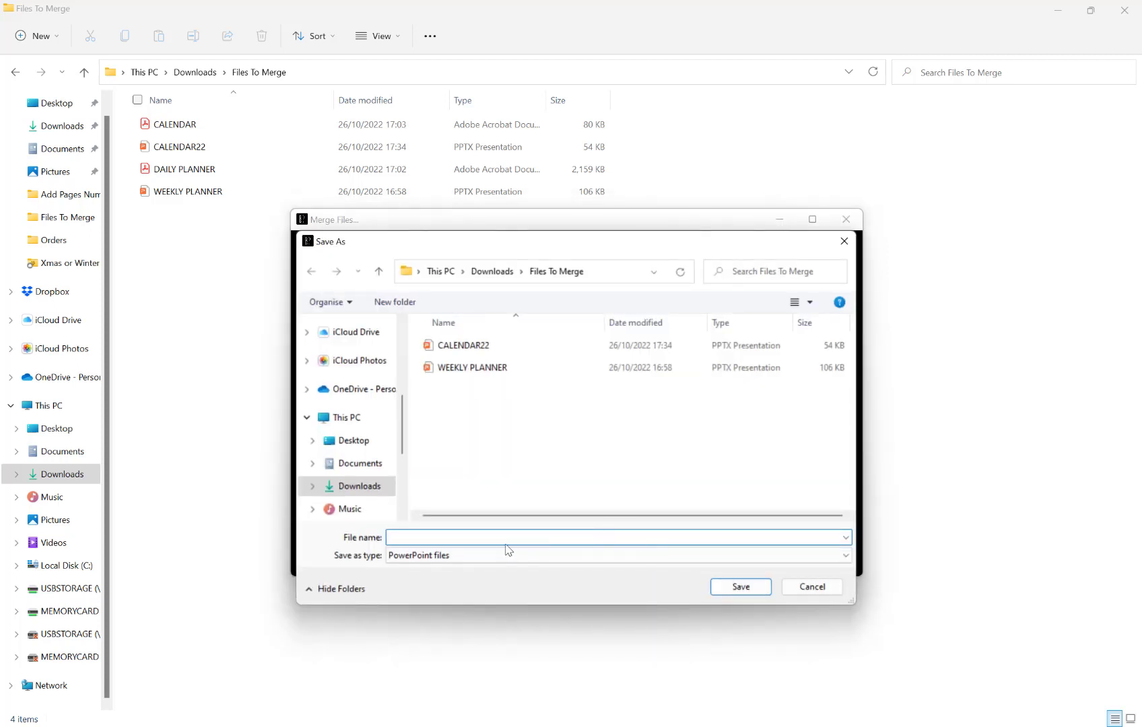
click(479, 555)
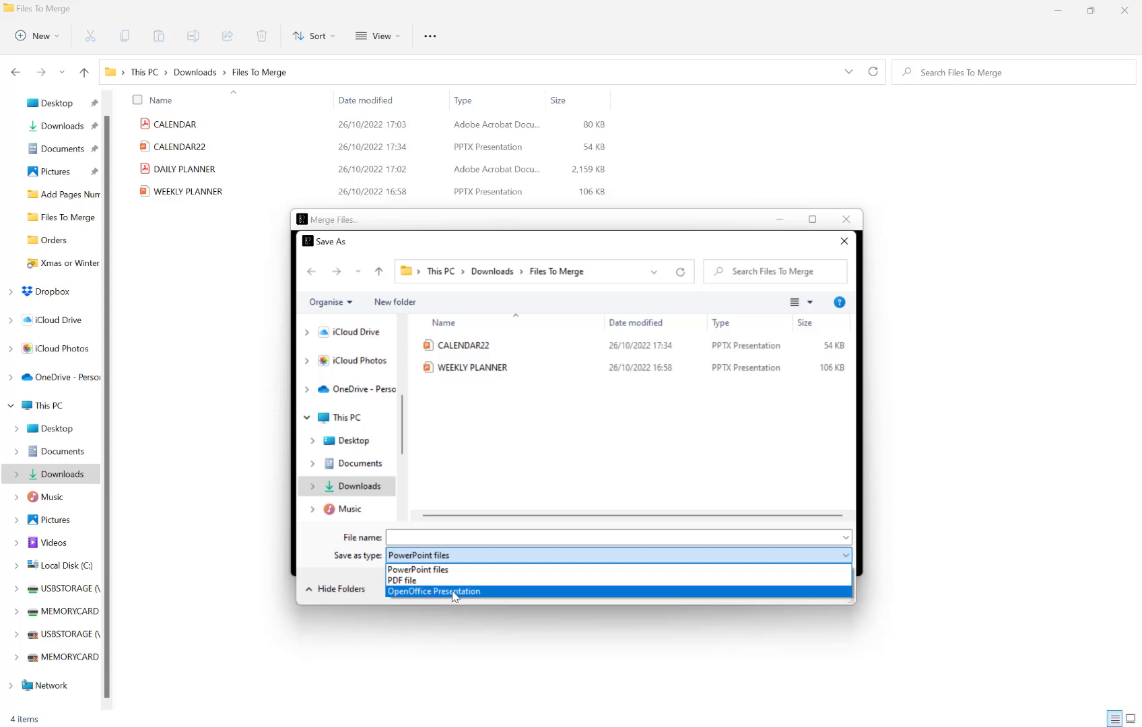
click(446, 570)
click(445, 536)
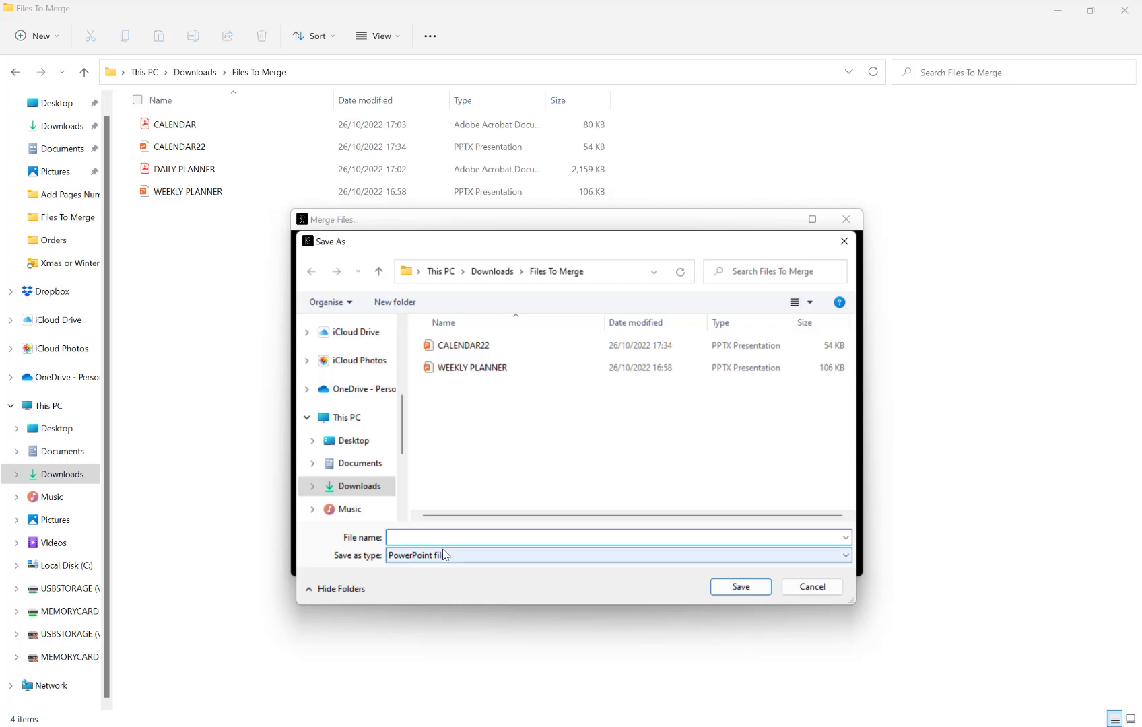
click(443, 554)
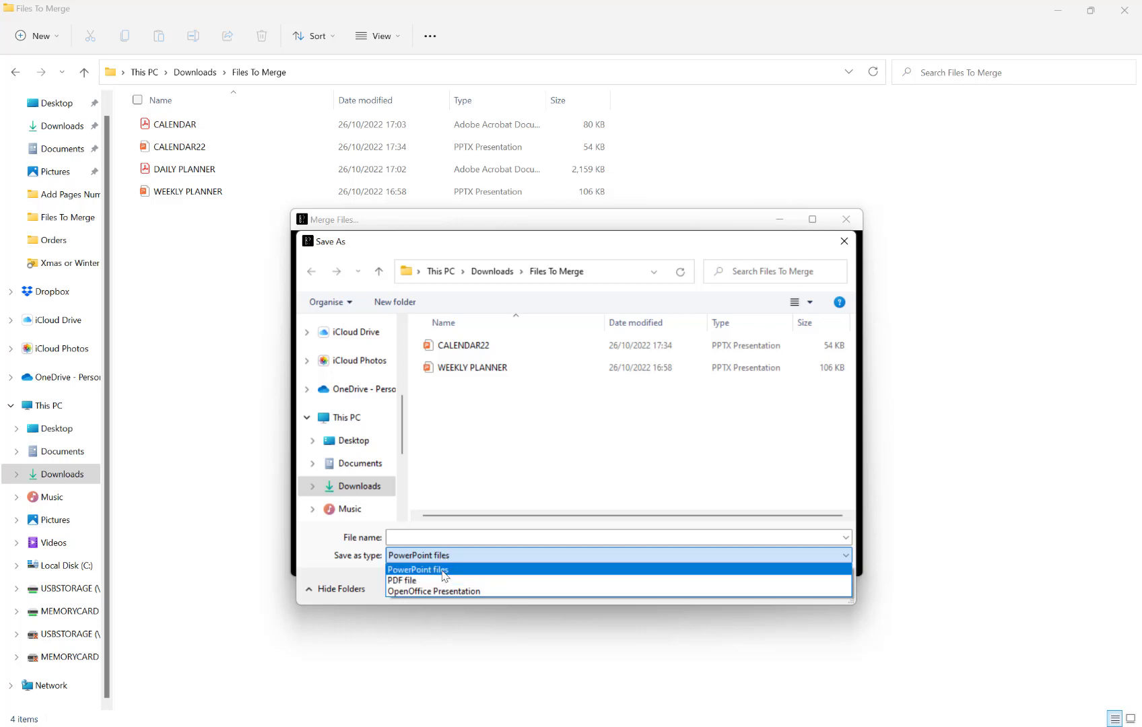
click(444, 570)
- Name the merged presentation COMPLETED, save that destination, and run the merge
click(451, 538)
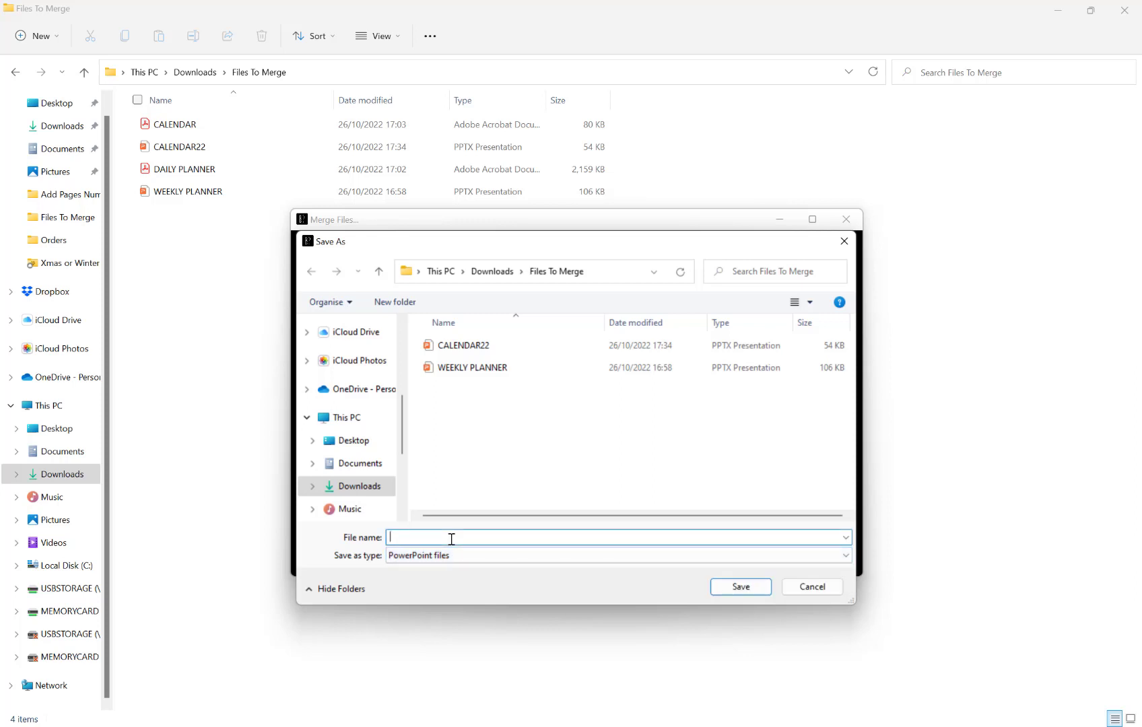
text(COMPLATE)
key(BackSpace)
key(BackSpace)
key(BackSpace)
text(ETED)
click(738, 587)
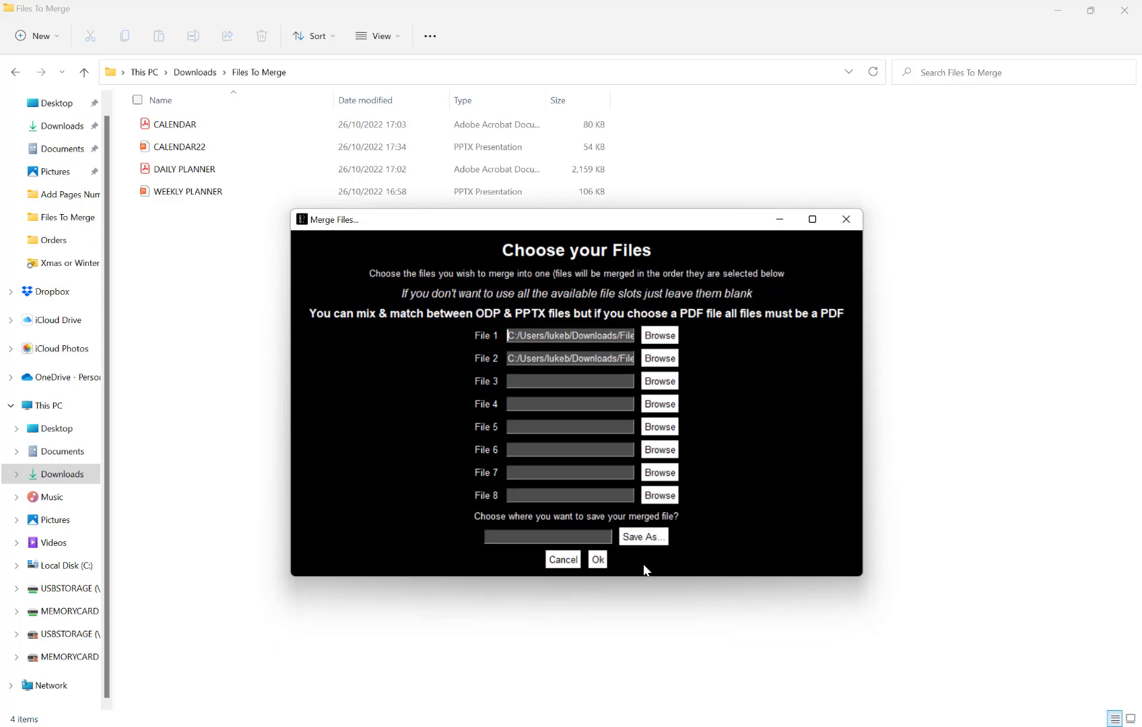
click(600, 561)
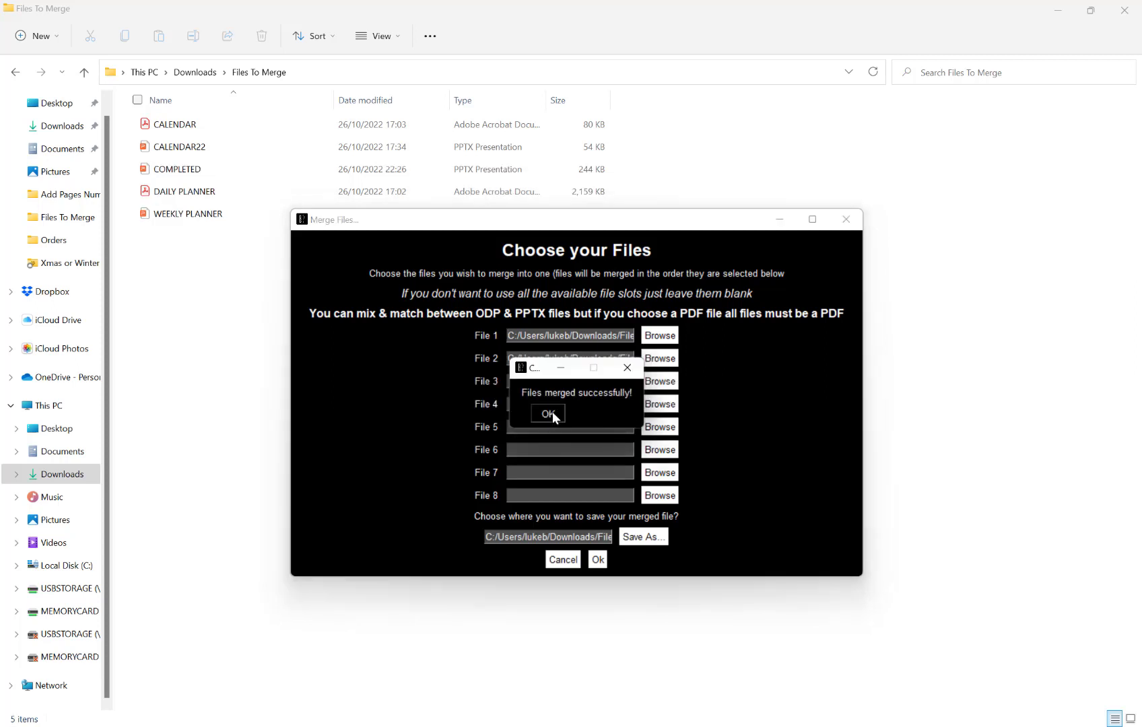
click(548, 414)
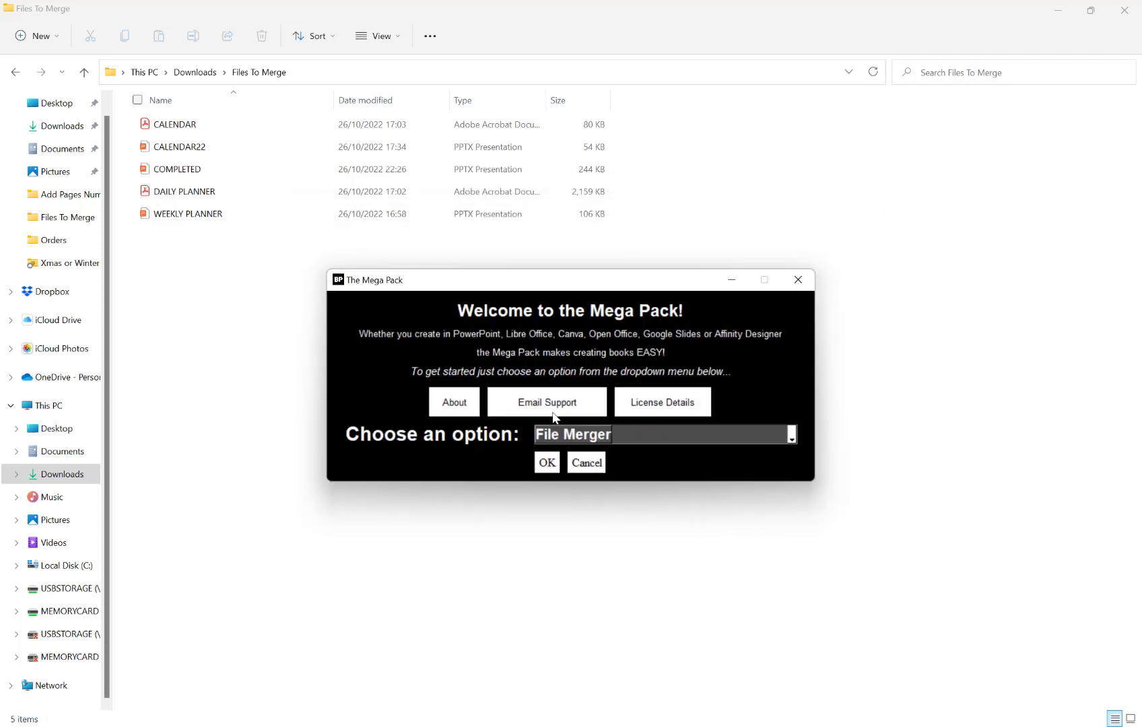
- Open the COMPLETED presentation and examine its calendar and weekly planner slides, closing it when done
click(179, 170)
double_click(179, 171)
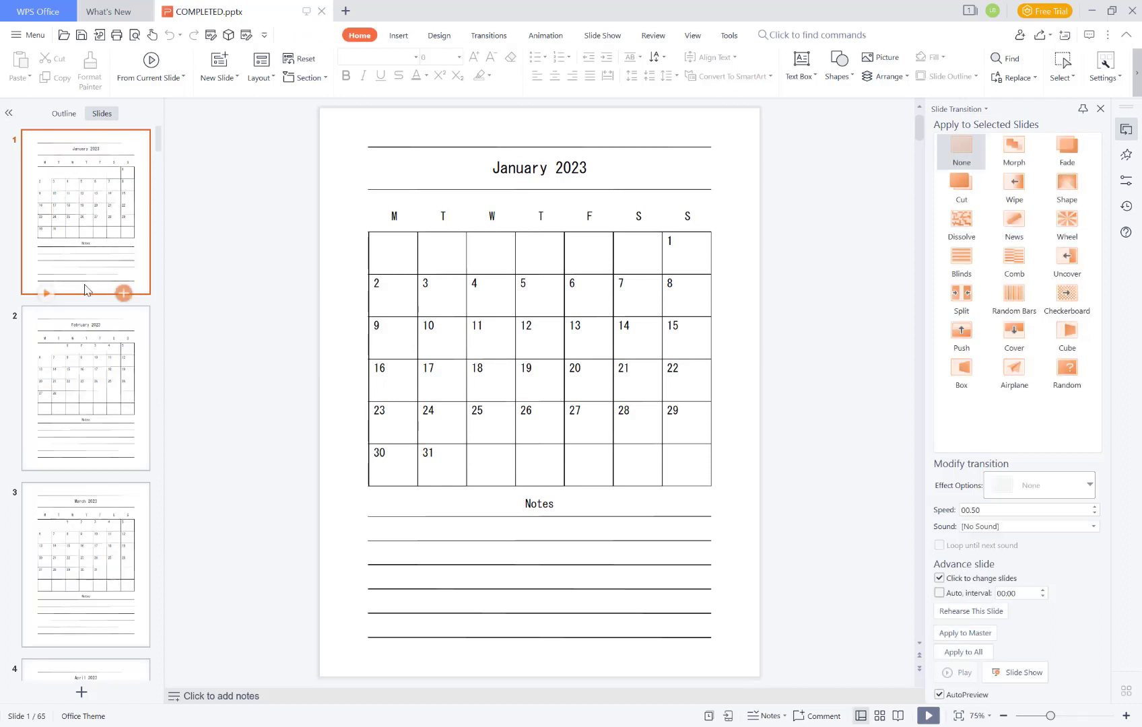
scroll(87, 290, down, 5)
click(71, 374)
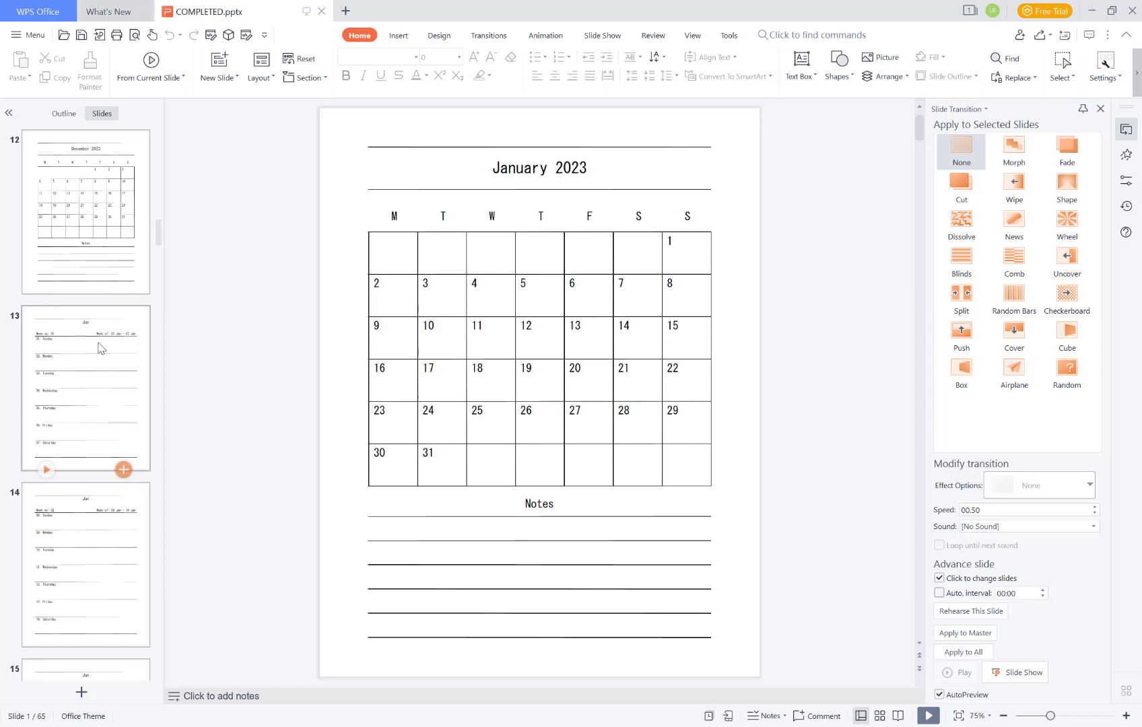
scroll(108, 334, down, 4)
click(93, 286)
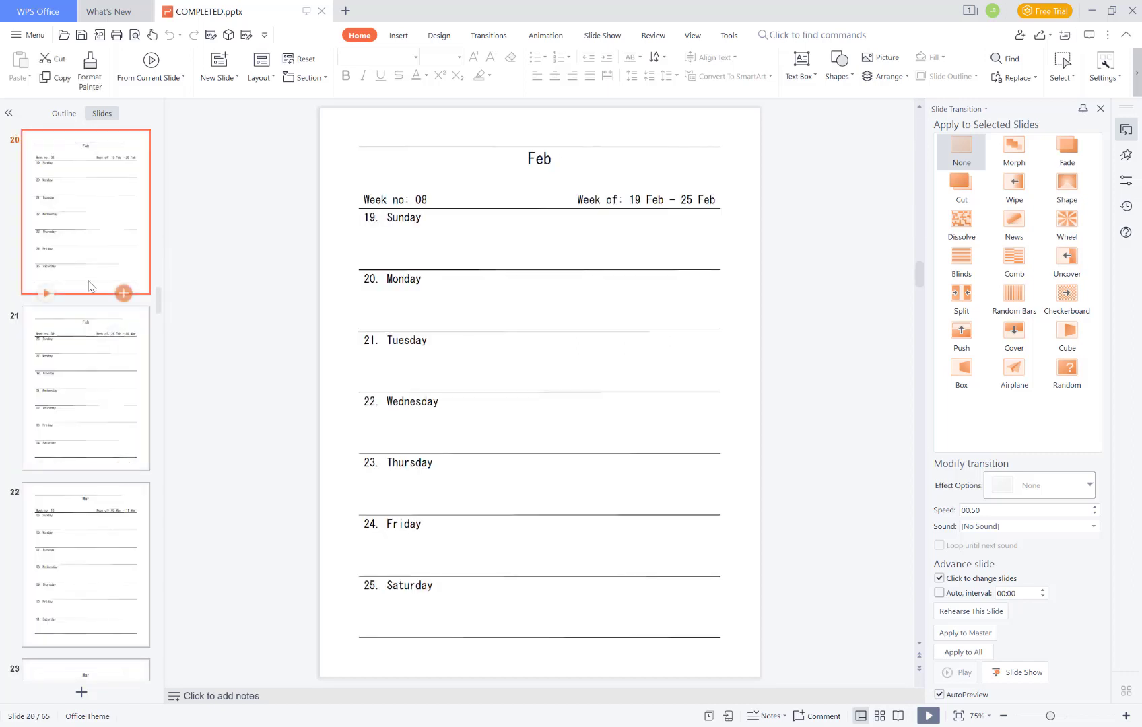
click(100, 409)
scroll(99, 409, down, 4)
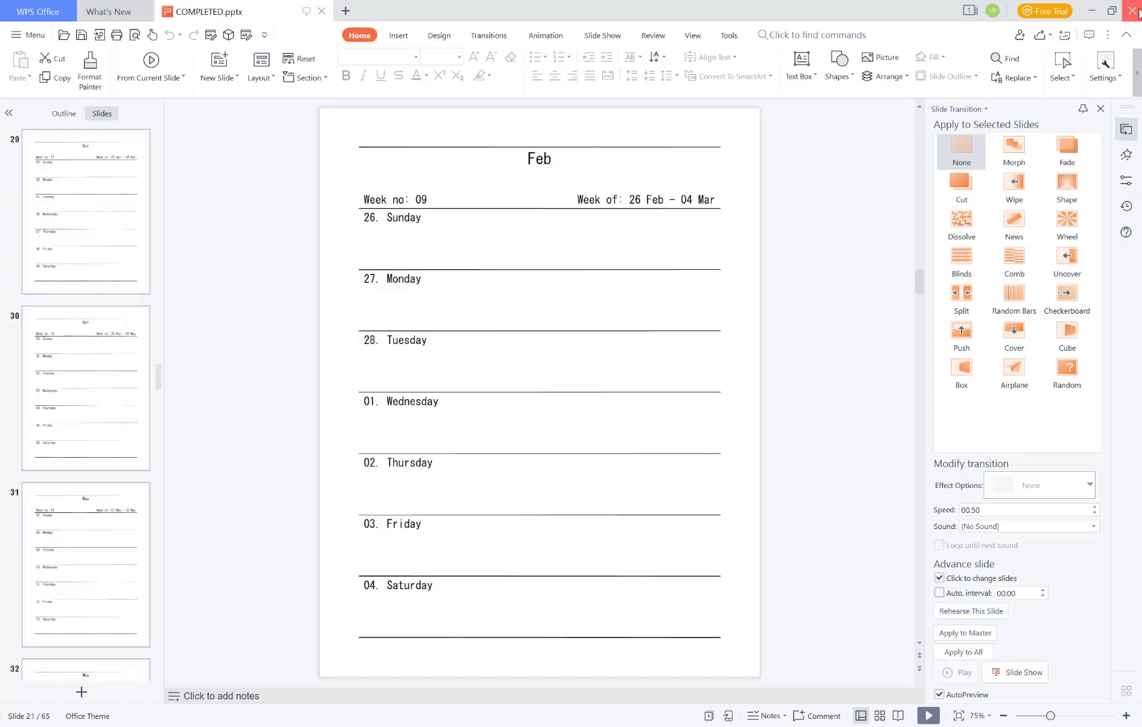
click(1137, 11)
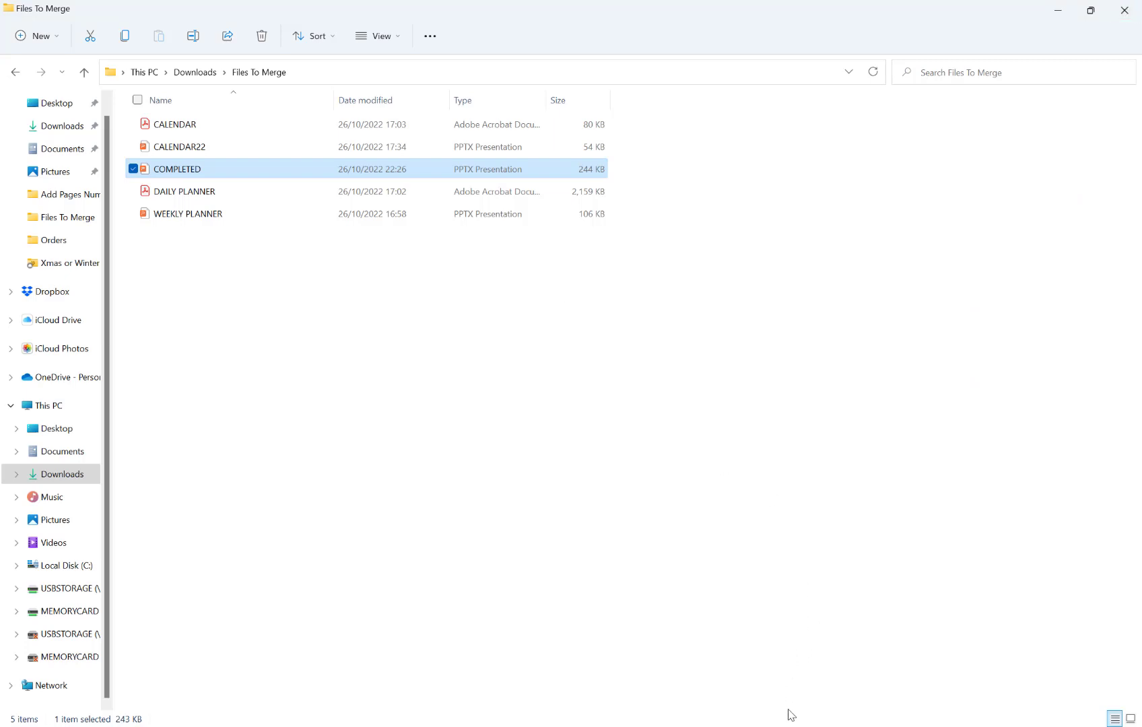
- Switch back to the Mega Pack and launch File Merger again
mouse_move(792, 715)
click(788, 682)
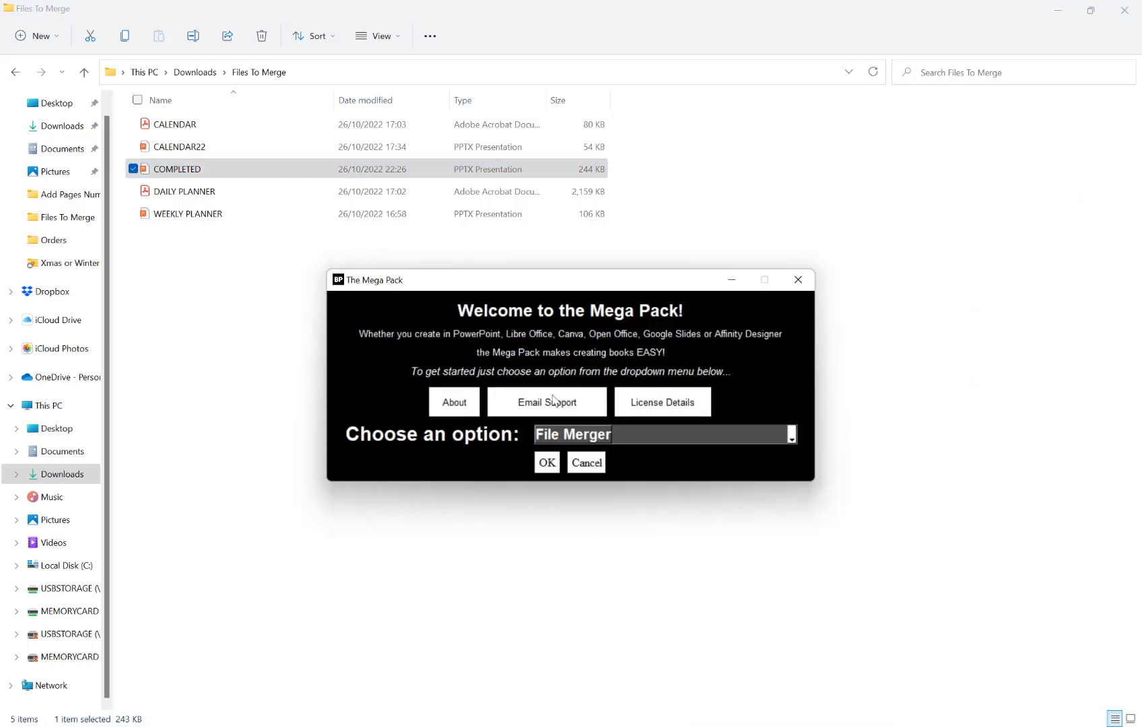
click(547, 464)
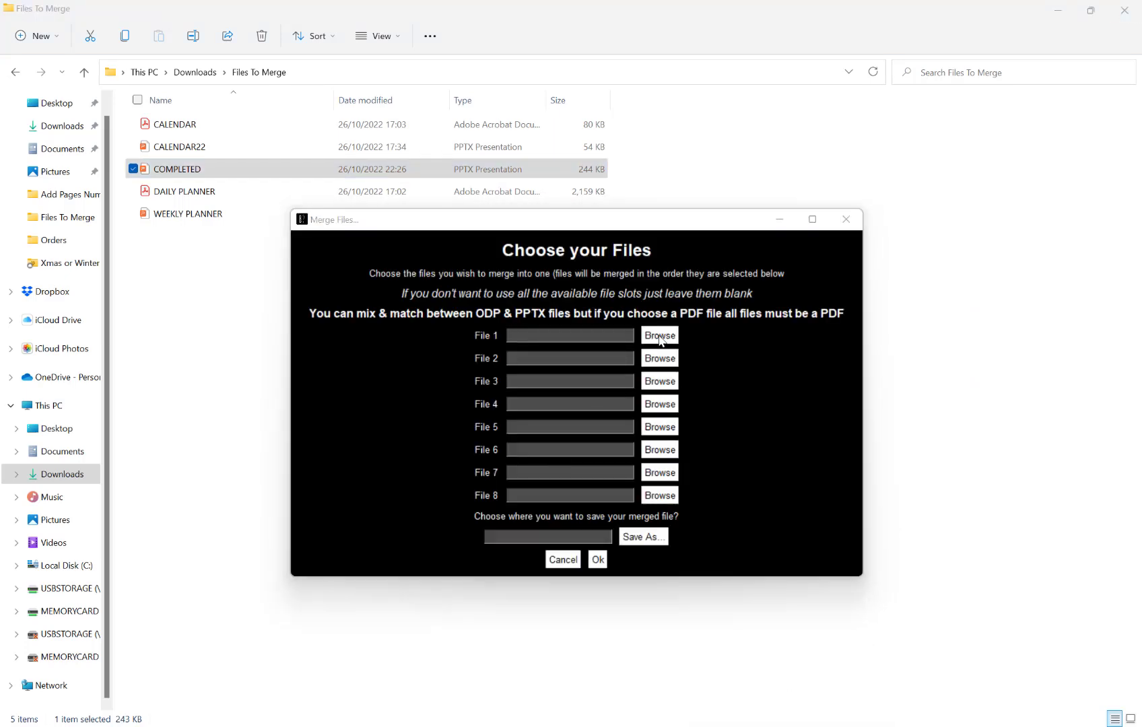
- Choose the PDF files CALENDAR as File 1 and DAILY PLANNER as File 2 for merging
click(660, 335)
click(734, 565)
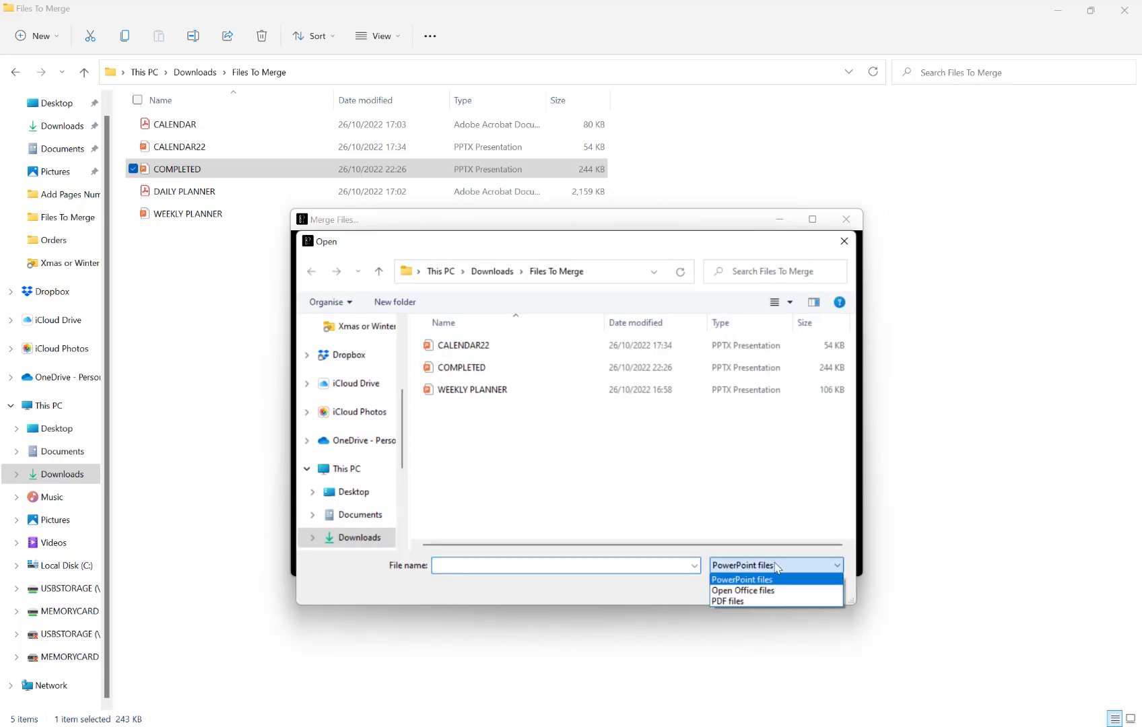
click(740, 601)
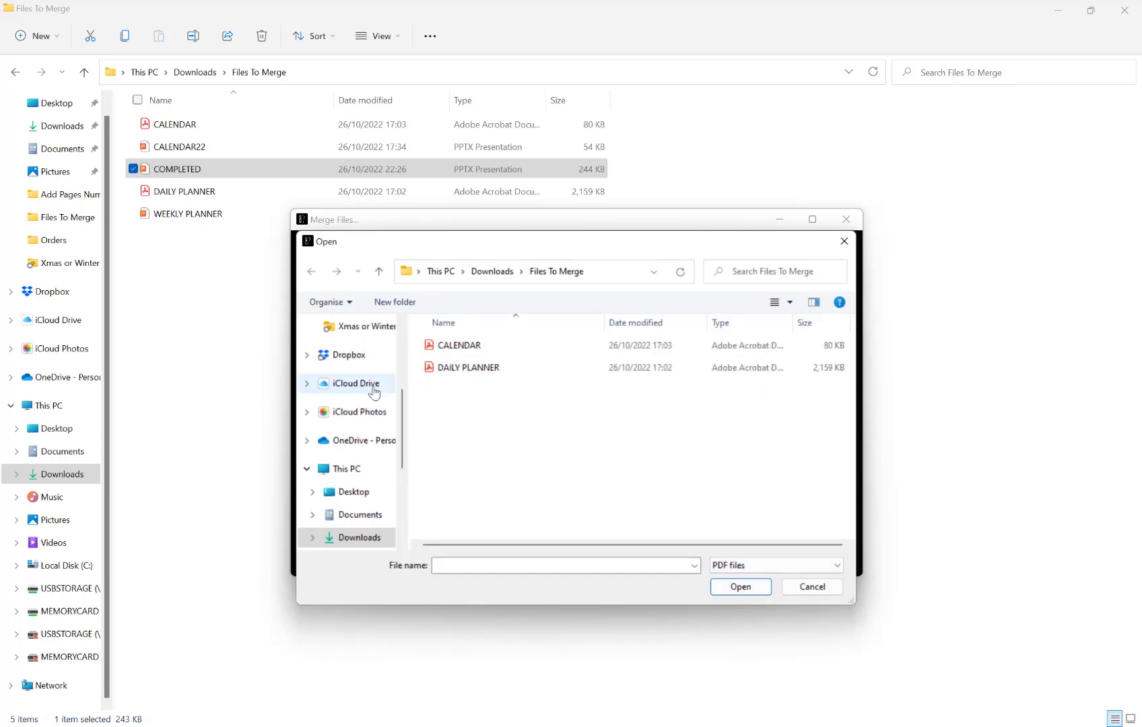
click(463, 346)
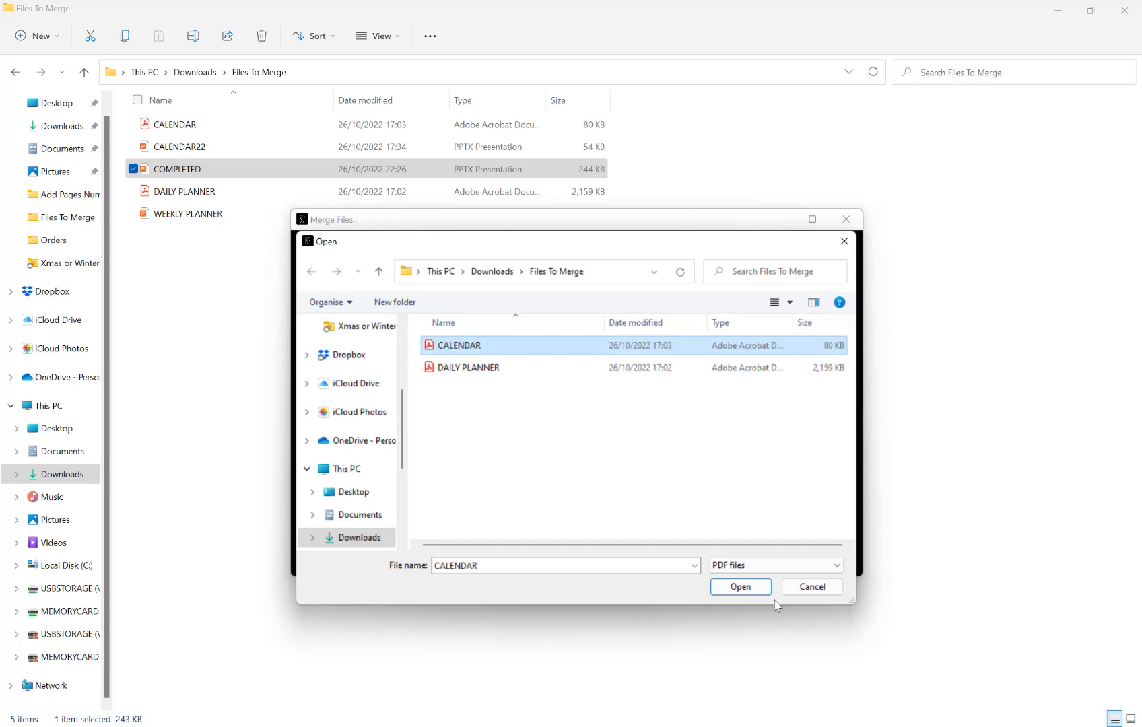
click(751, 588)
click(666, 360)
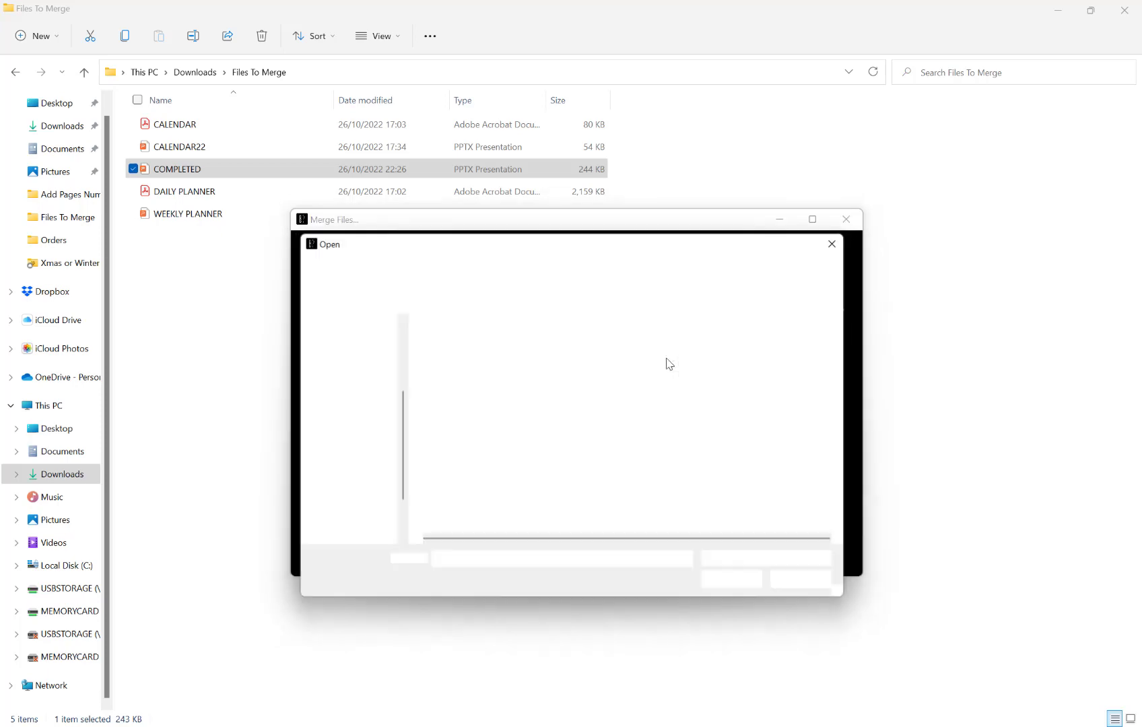
click(809, 564)
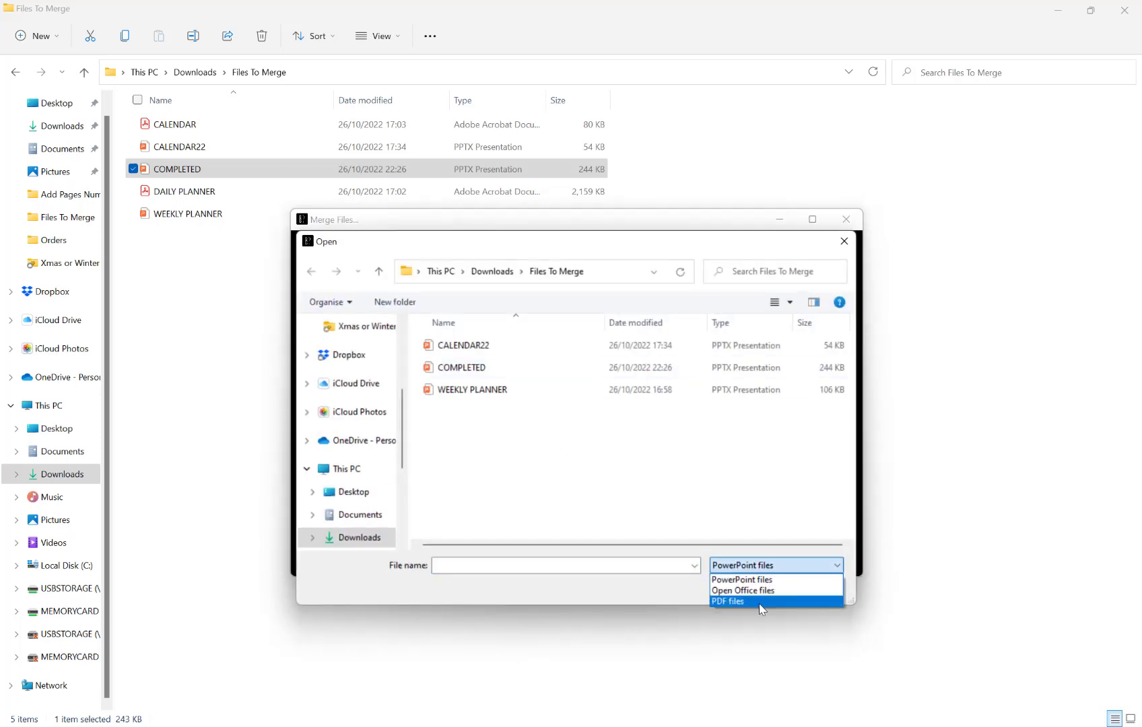
click(761, 609)
click(502, 368)
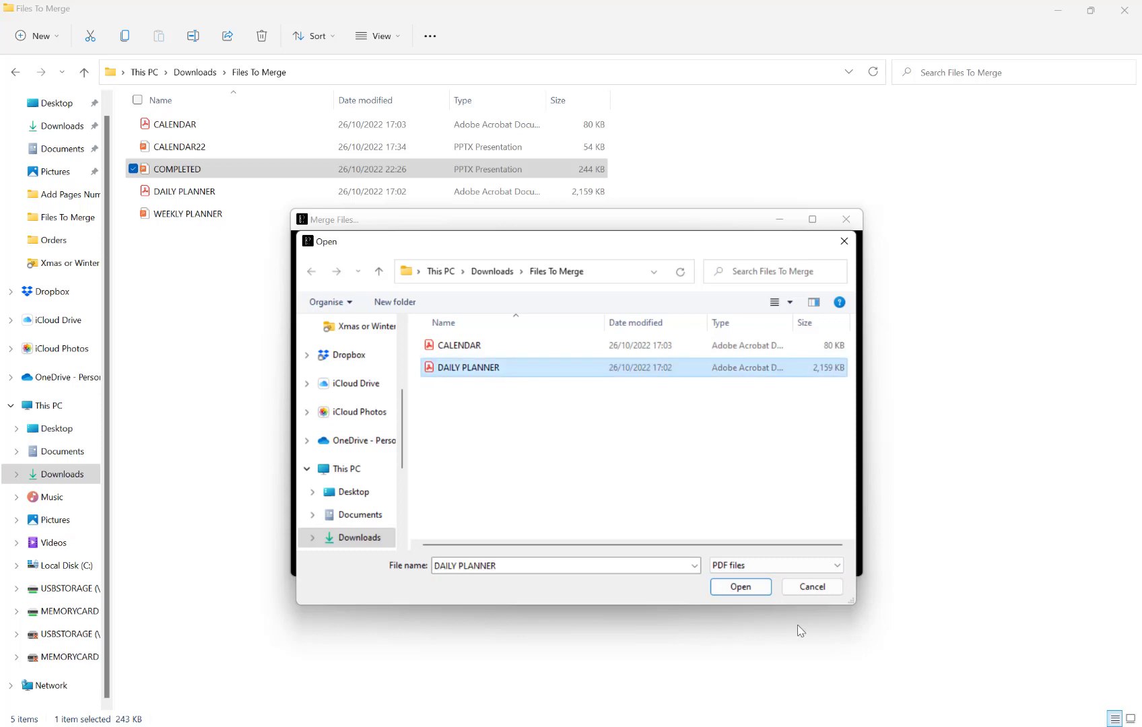
click(741, 587)
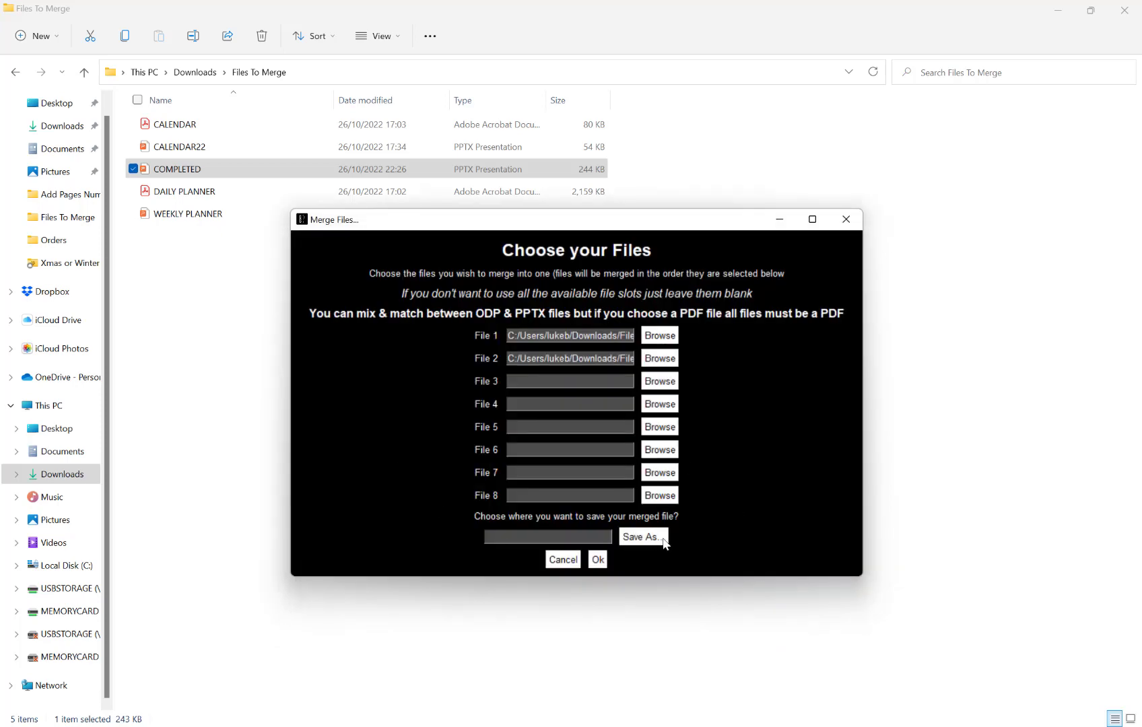
- Set the merged file's save destination as a PDF named COMPLETED2 in Files To Merge, and run the merge
click(658, 543)
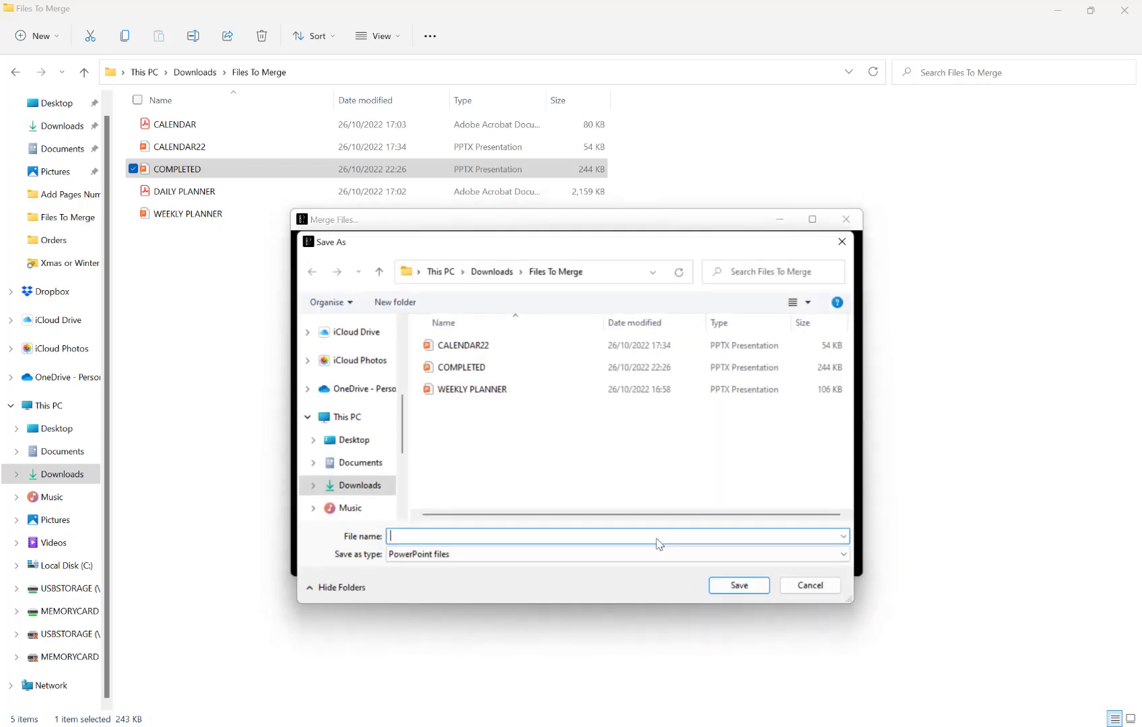
click(567, 558)
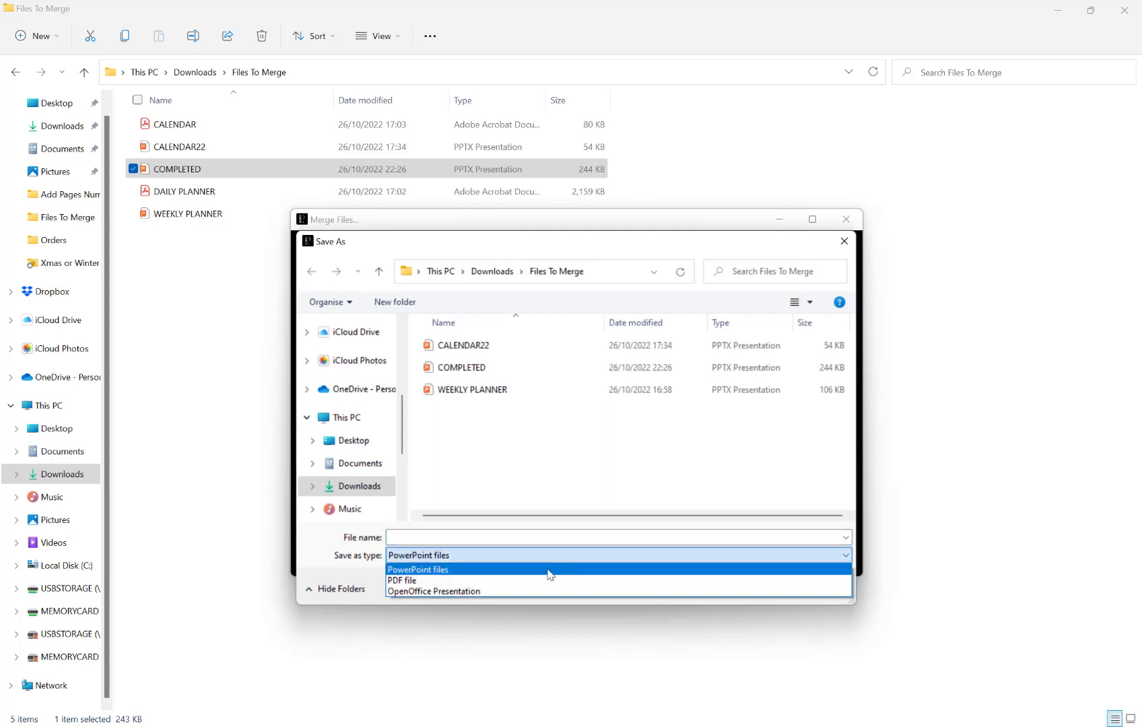
click(544, 580)
click(499, 538)
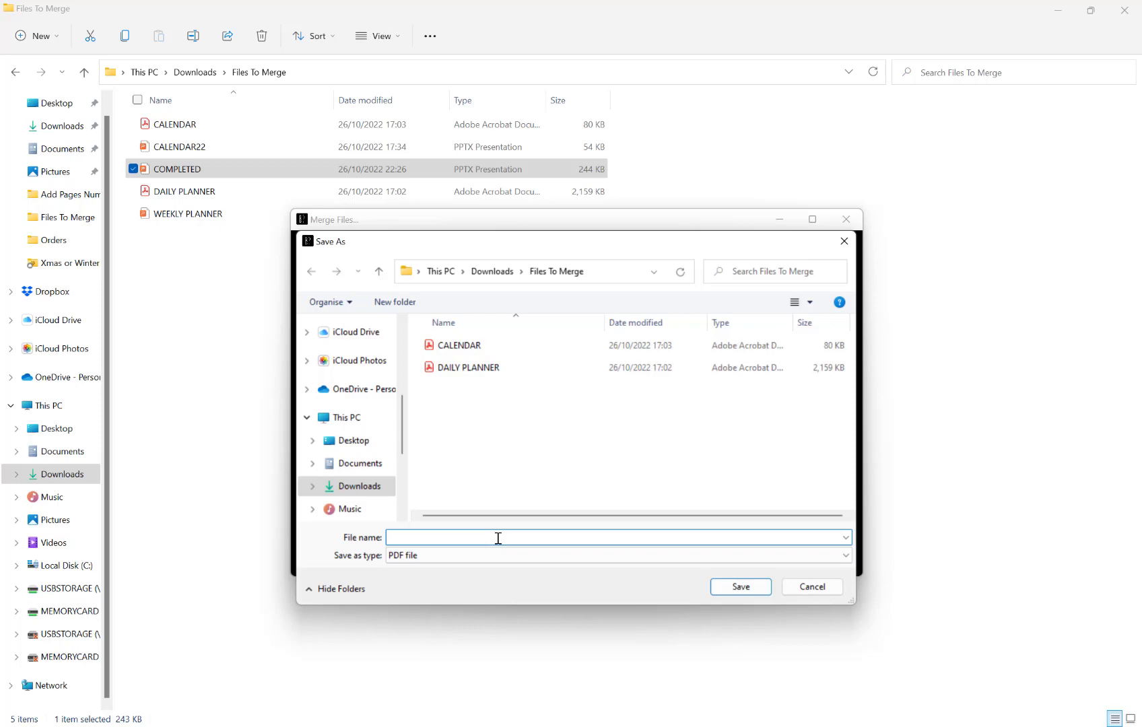
text(COMPLETE)
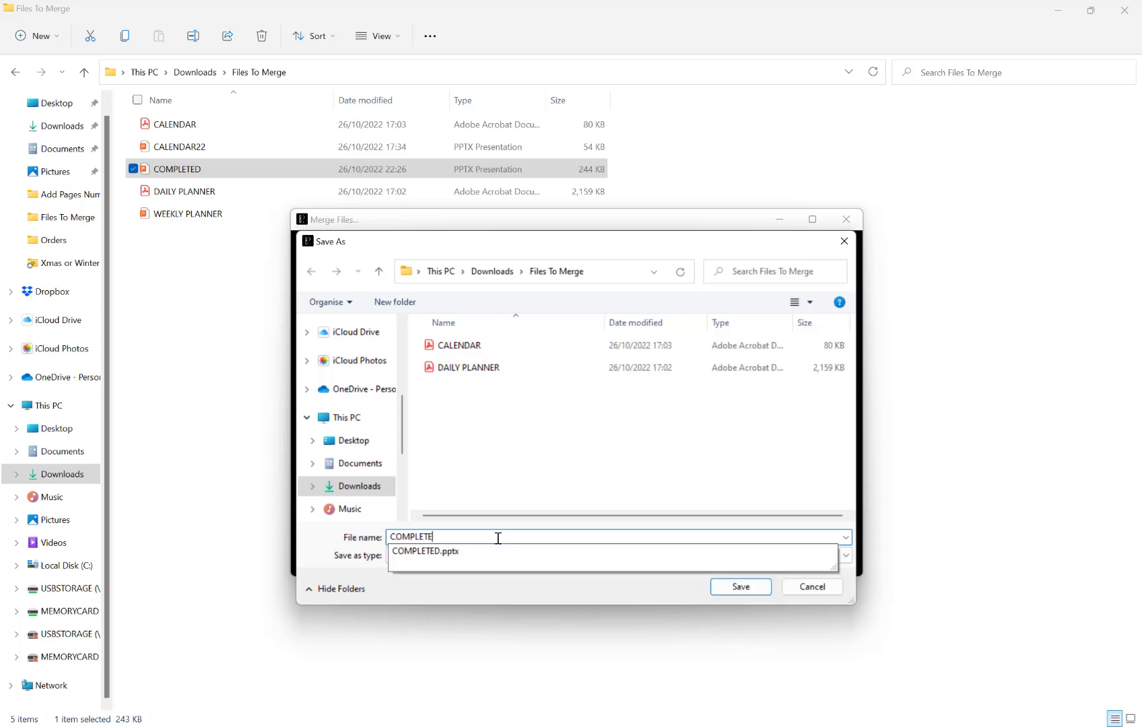
text(D2)
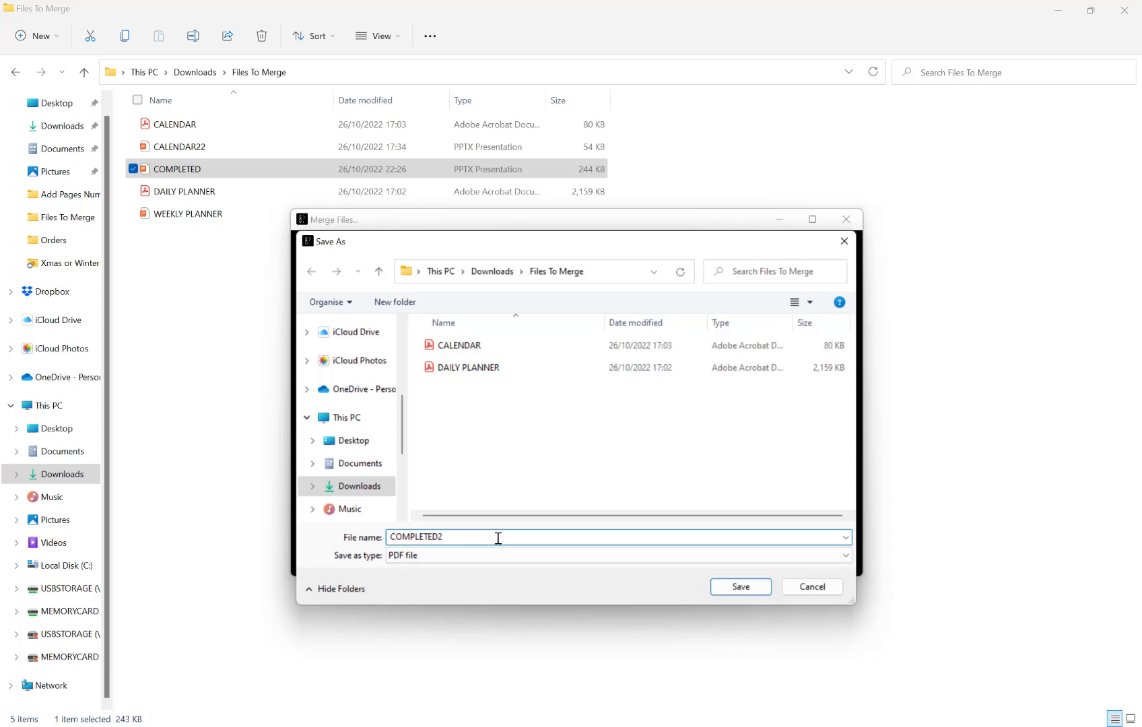
click(734, 588)
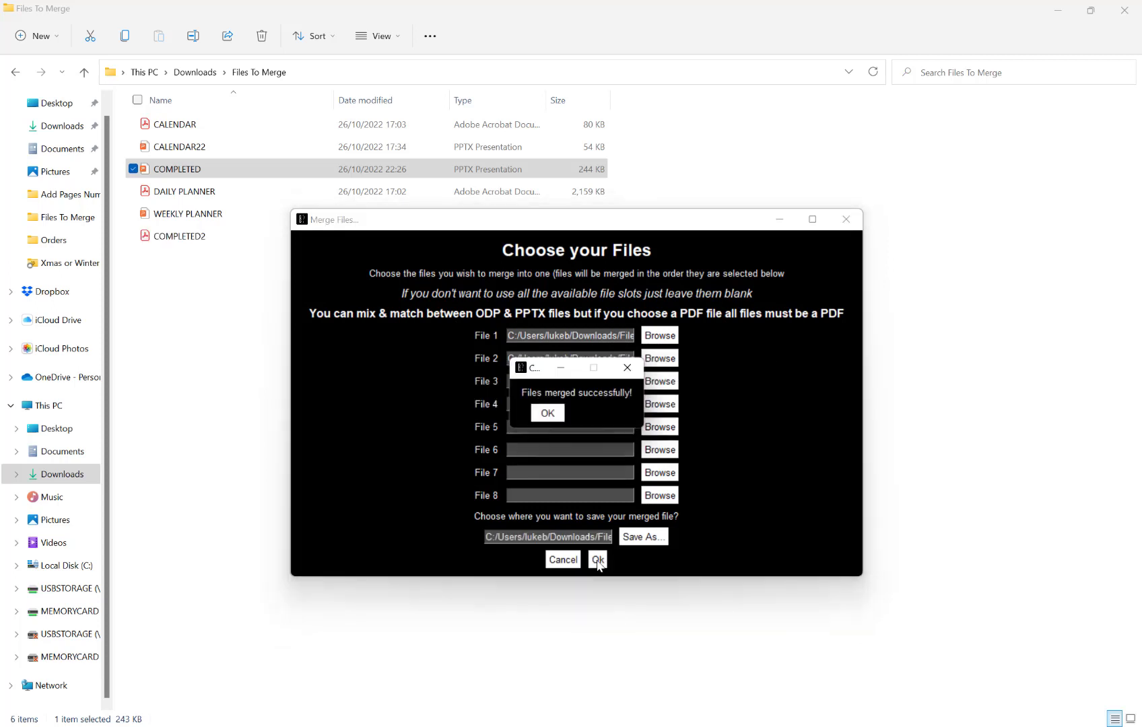
click(547, 411)
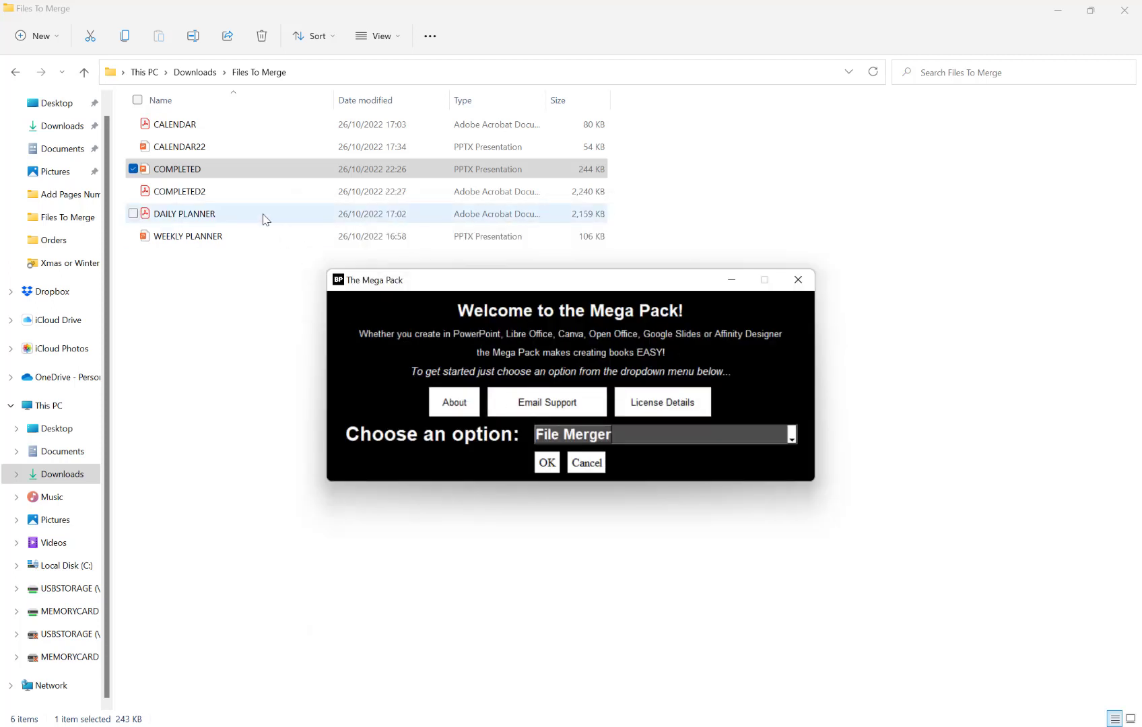
- Open the COMPLETED2 PDF and examine its monthly calendar pages and the daily planner pages that follow
click(212, 191)
double_click(212, 191)
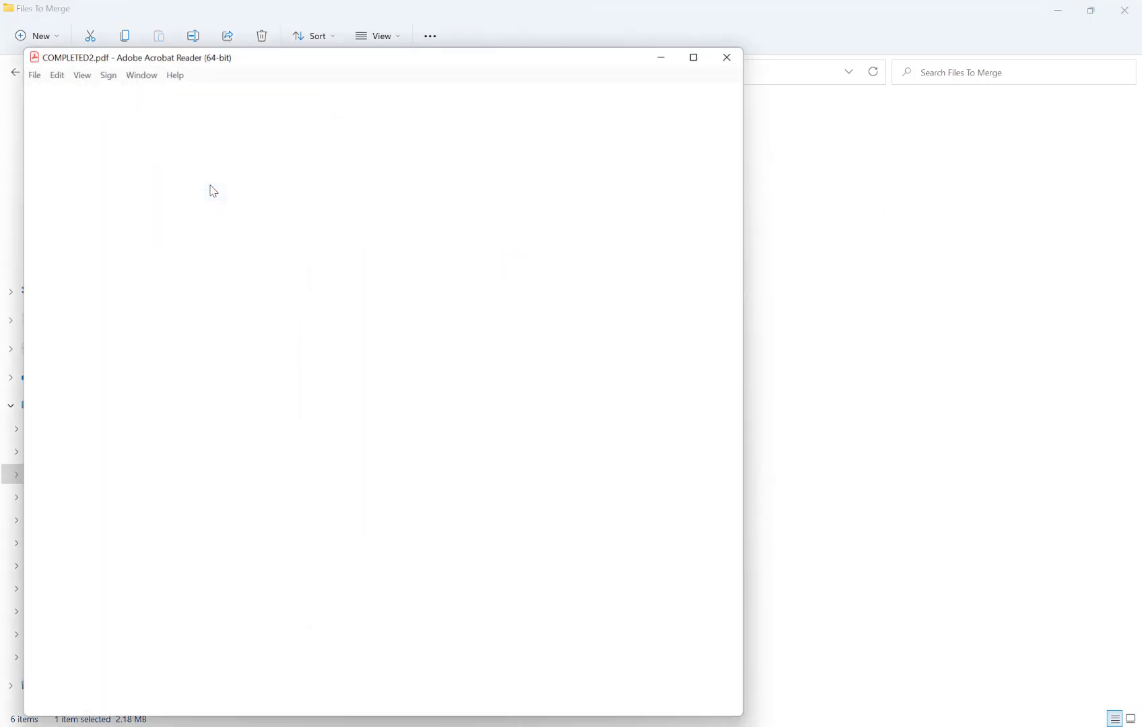
scroll(454, 348, down, 15)
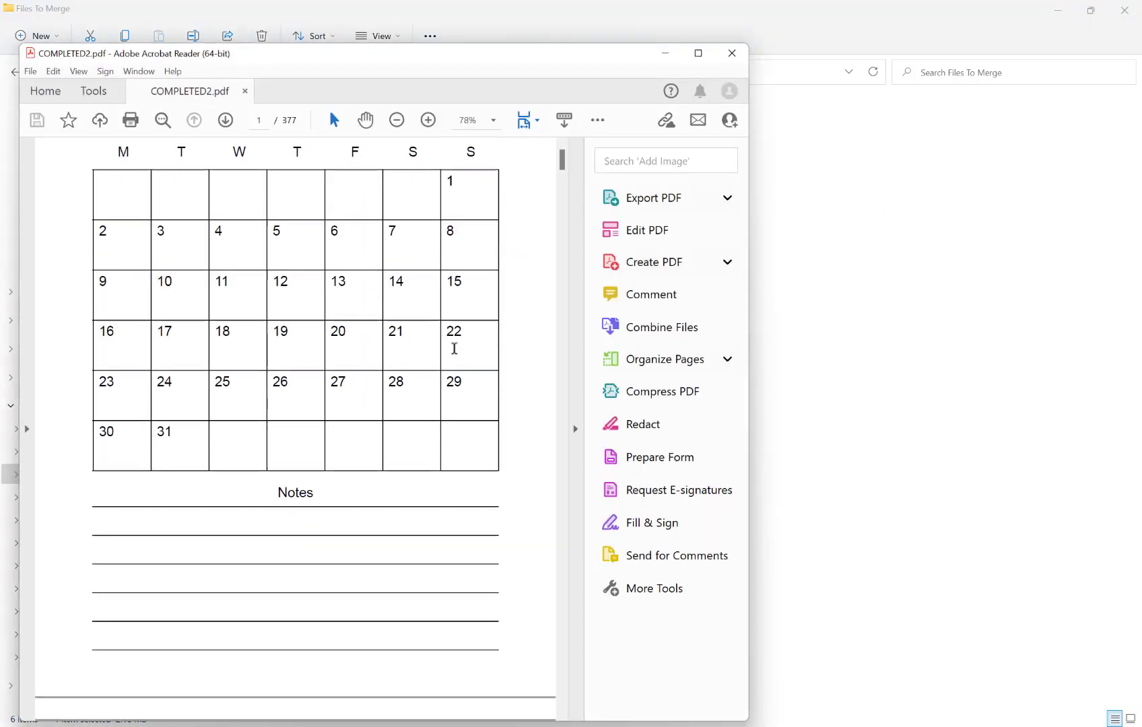
scroll(456, 354, down, 20)
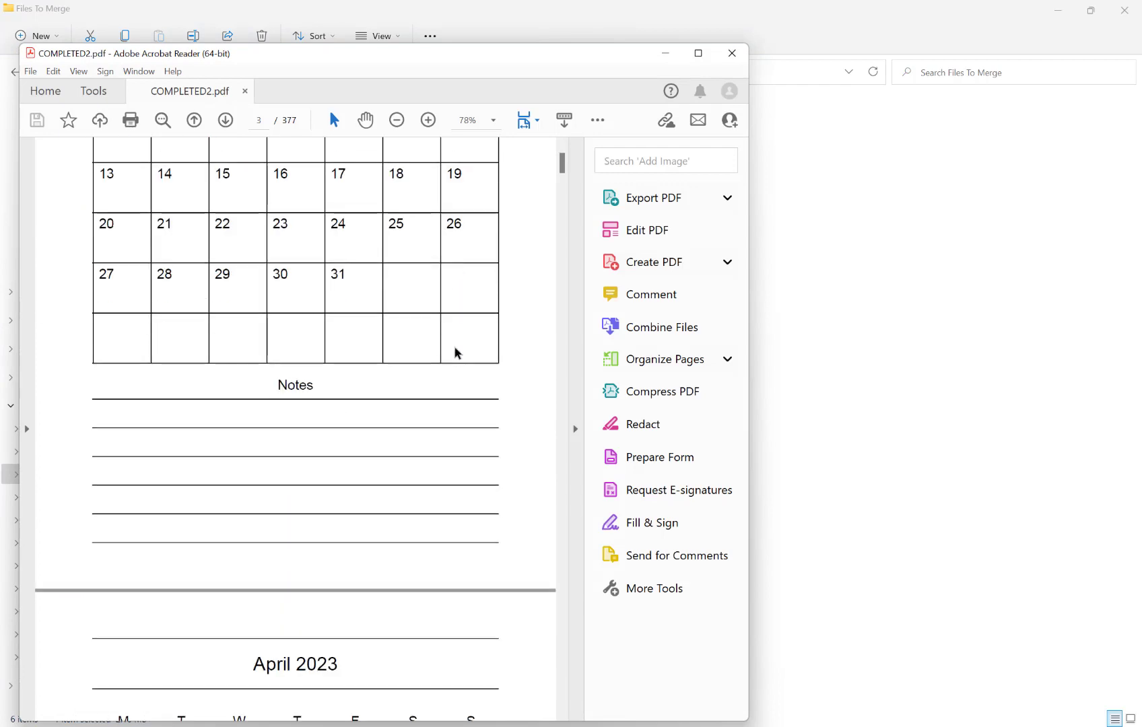
scroll(455, 351, down, 20)
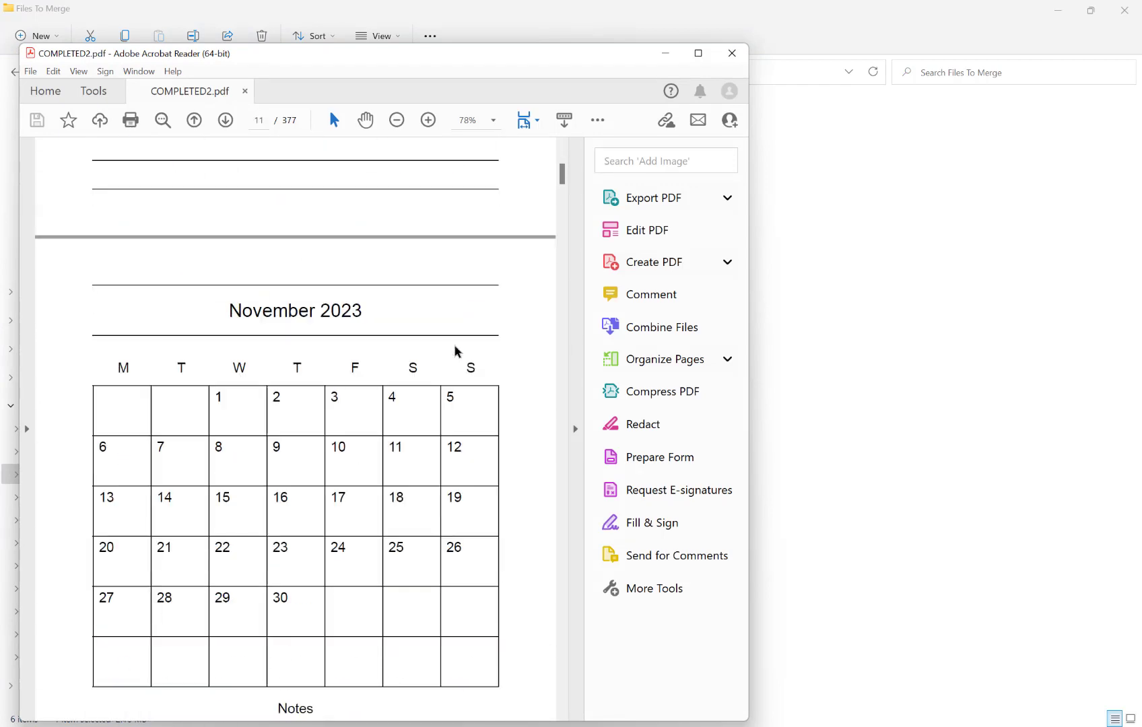
scroll(455, 351, down, 20)
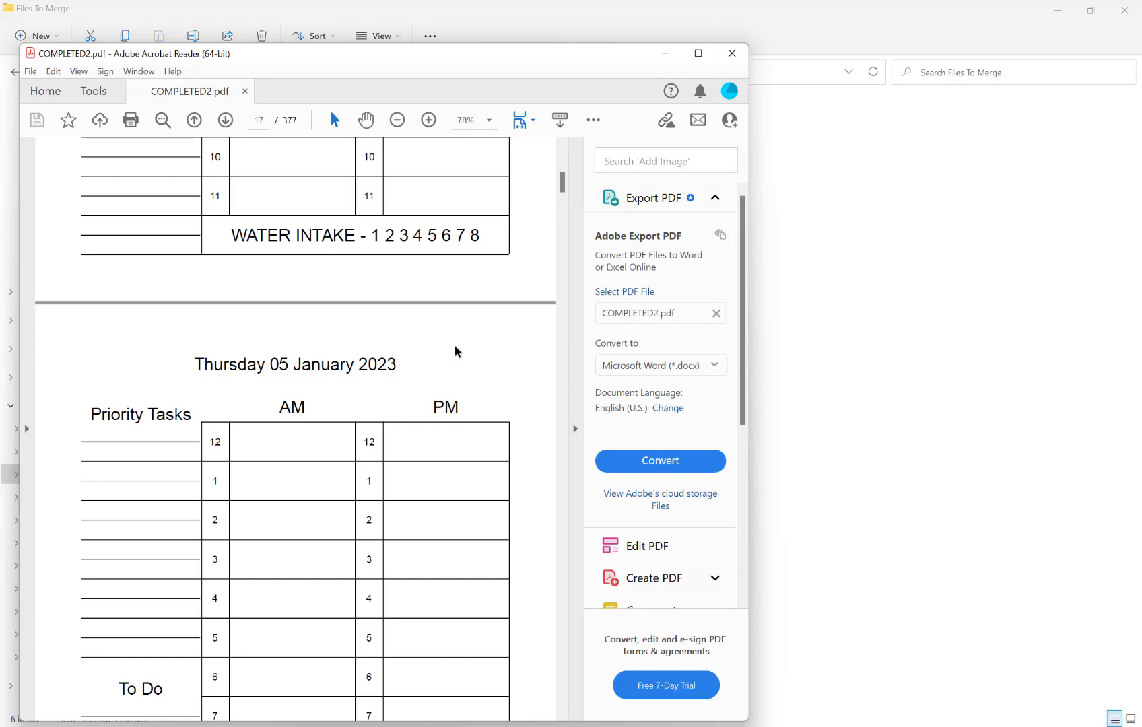
scroll(390, 408, up, 1)
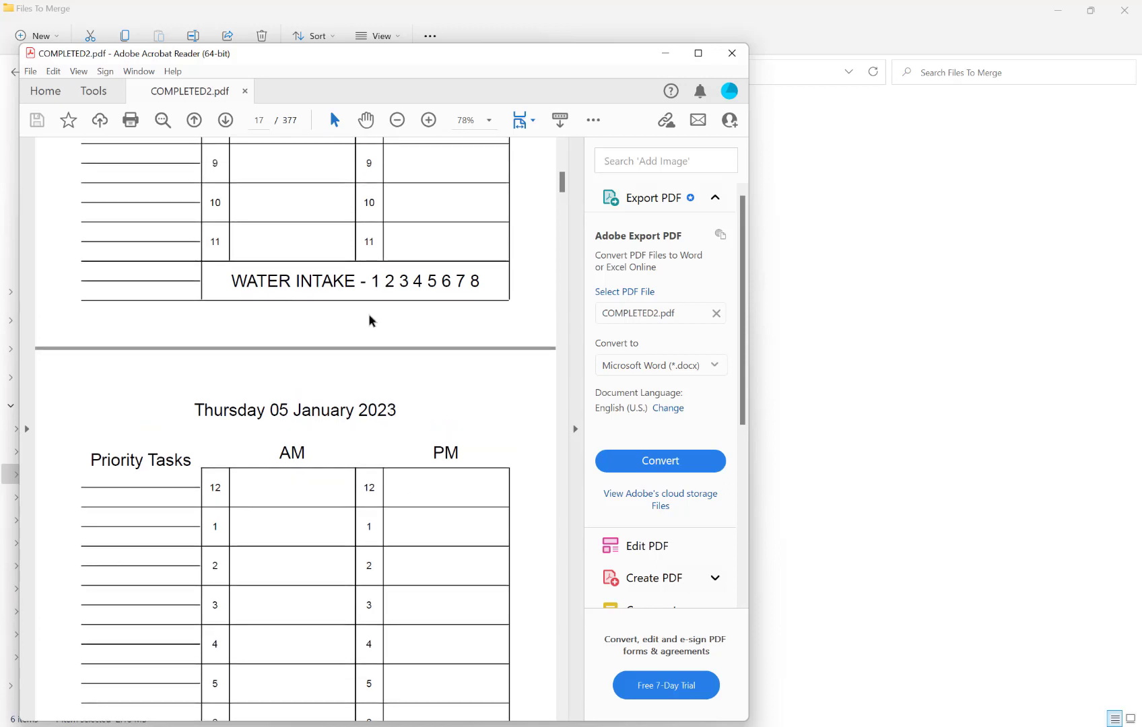
scroll(371, 320, up, 20)
scroll(370, 316, down, 5)
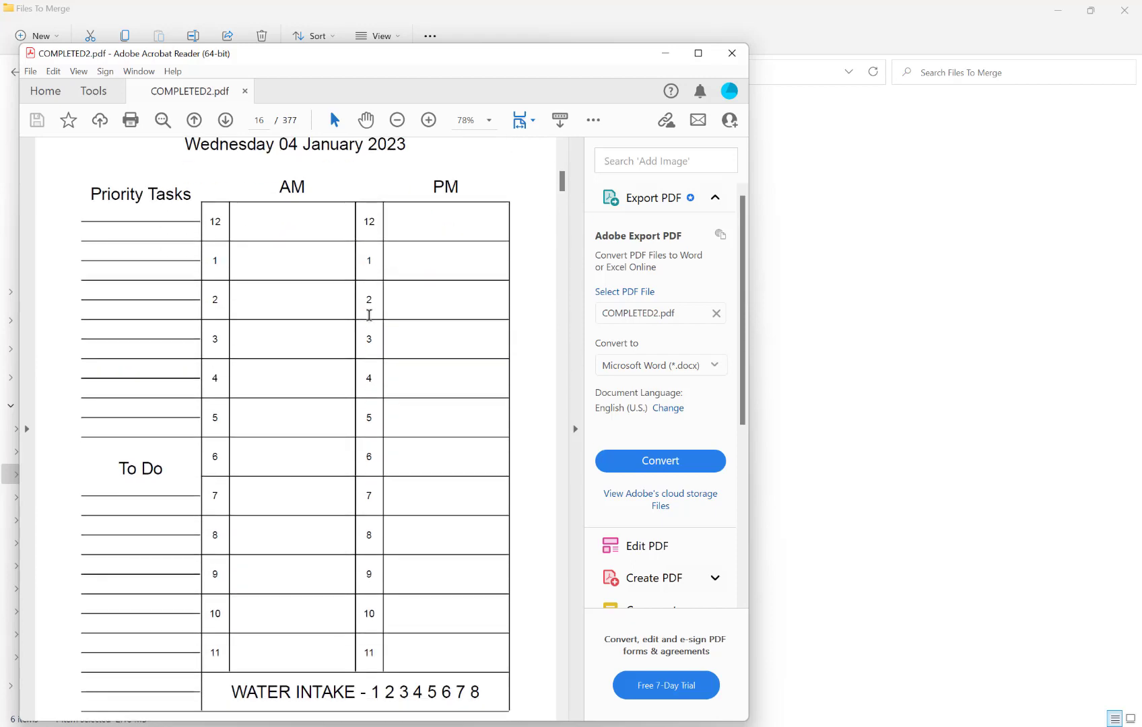
scroll(336, 288, down, 20)
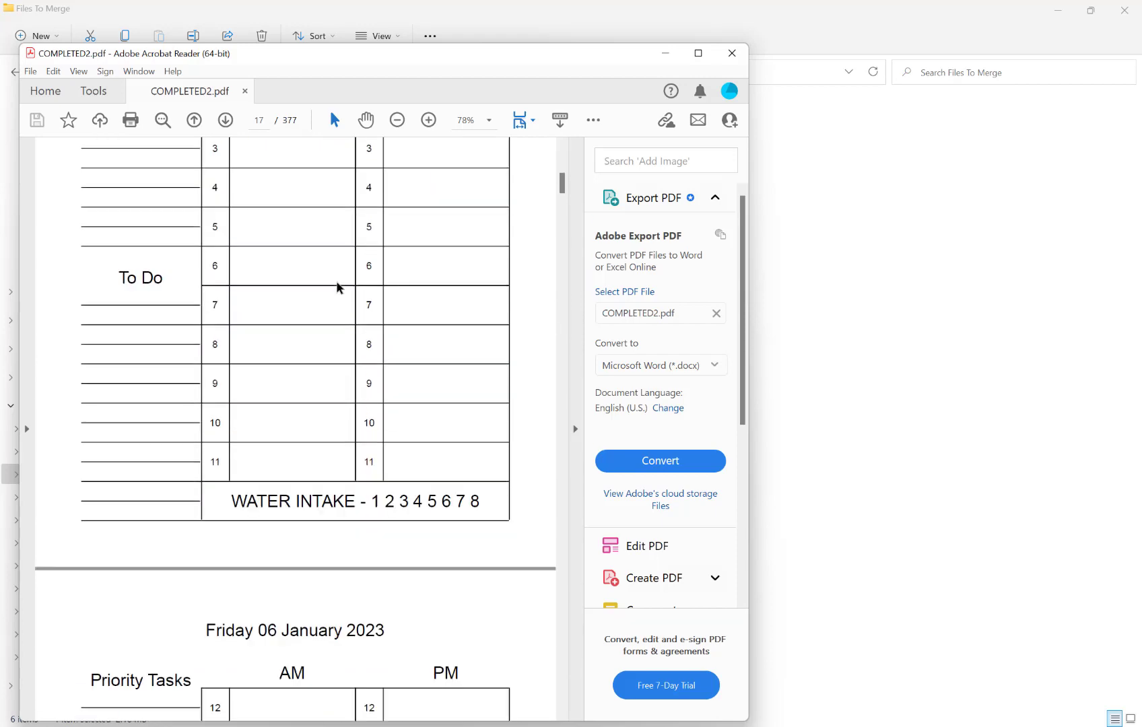
scroll(337, 287, down, 20)
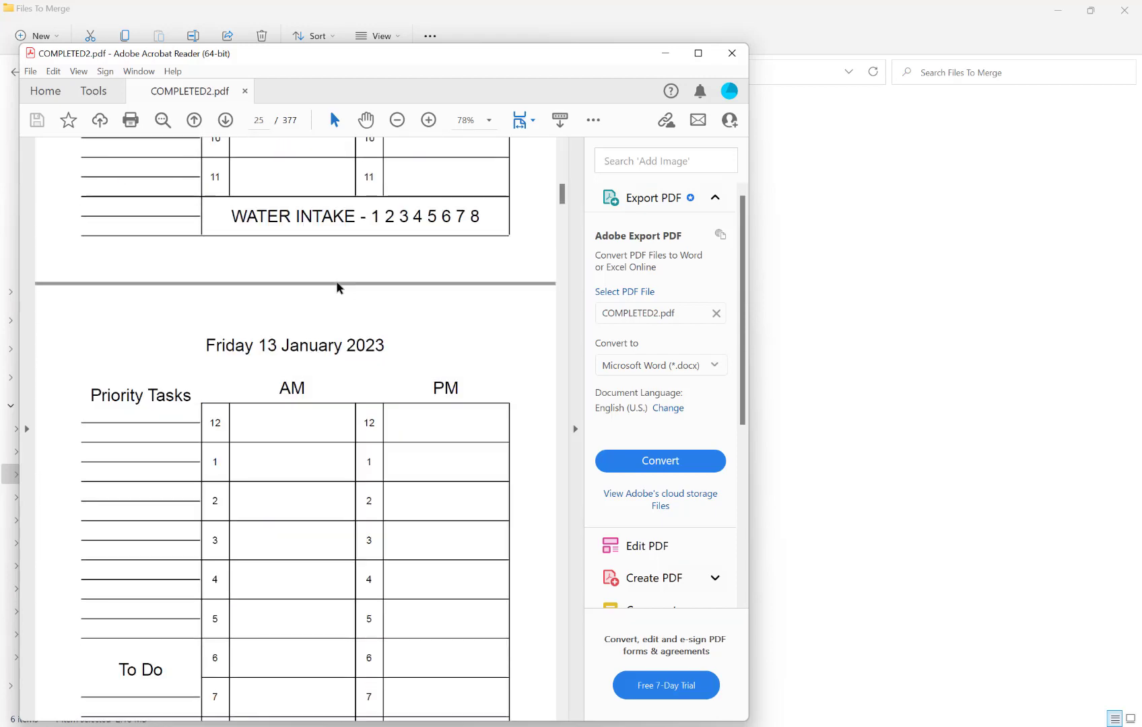
scroll(337, 288, down, 15)
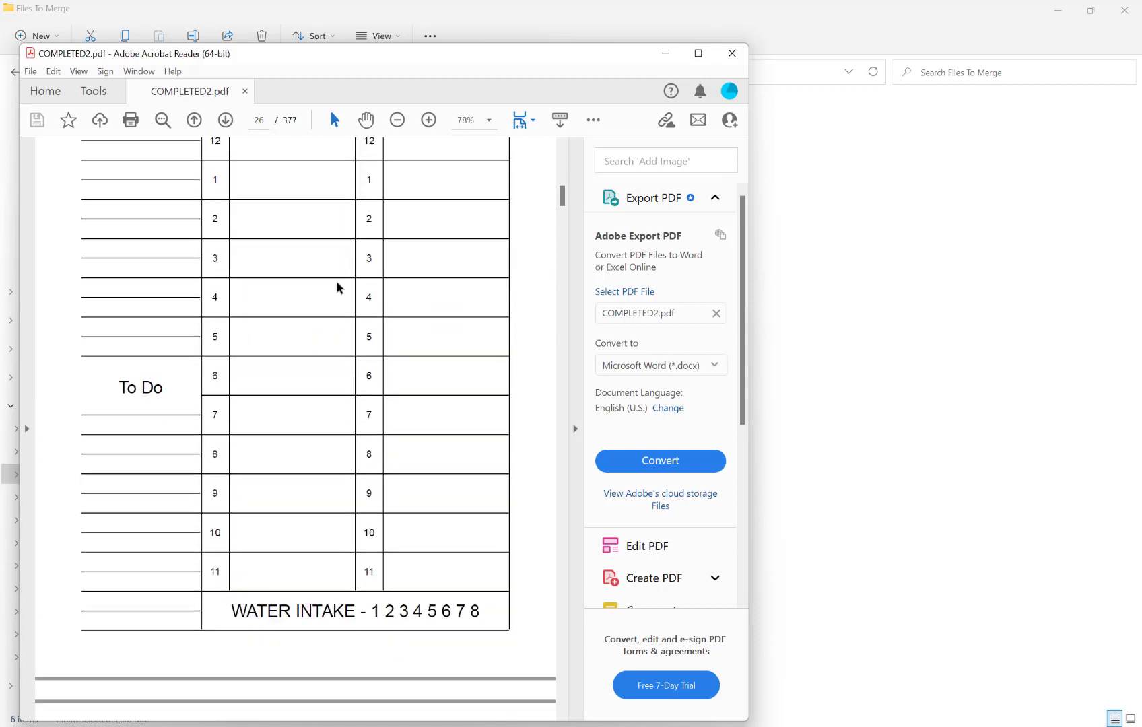